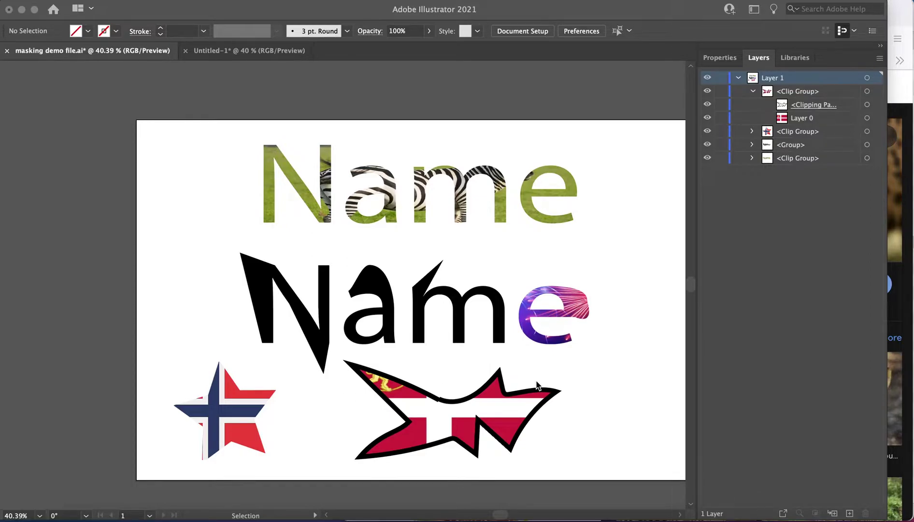
Add a text object reading 'Type' on the blank Untitled-1 artboard.
{"action": "left_click", "coordinate": [241, 55]}
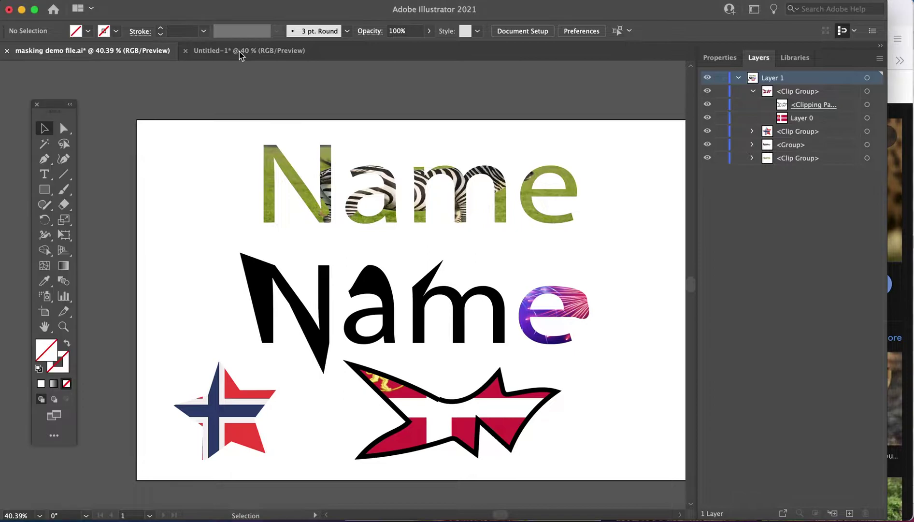
{"action": "left_click", "coordinate": [240, 53]}
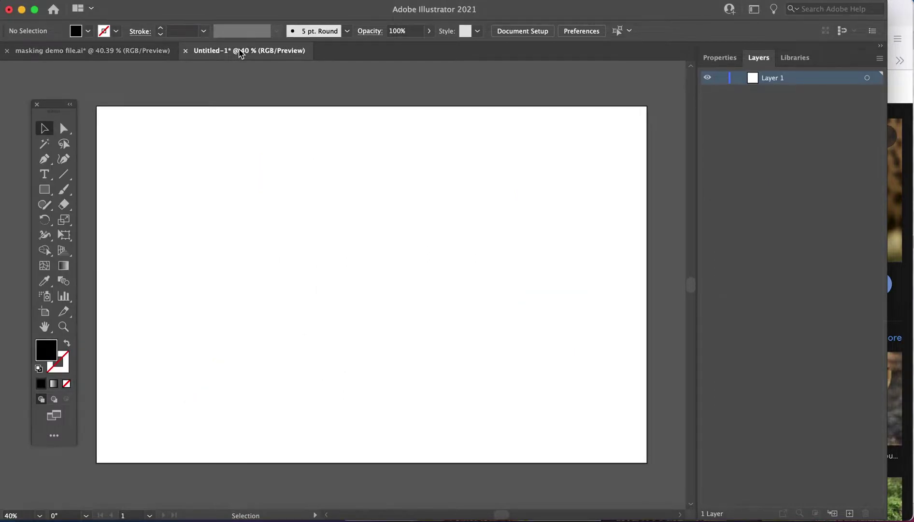
{"action": "left_click", "coordinate": [44, 174]}
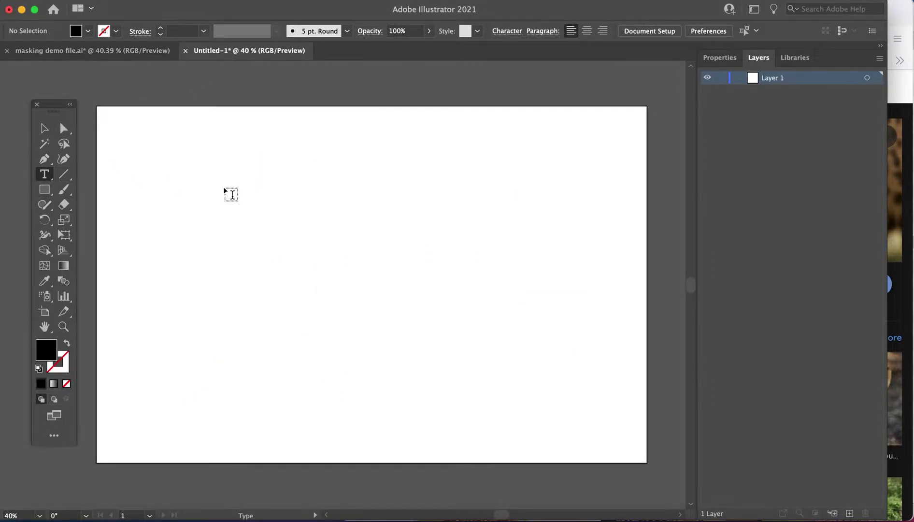
{"action": "left_click", "coordinate": [280, 186]}
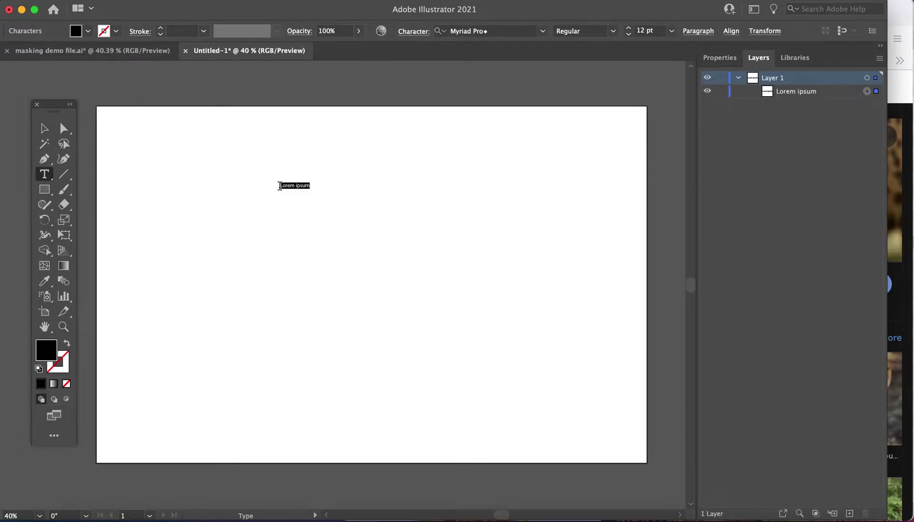
{"action": "type", "text": "Type"}
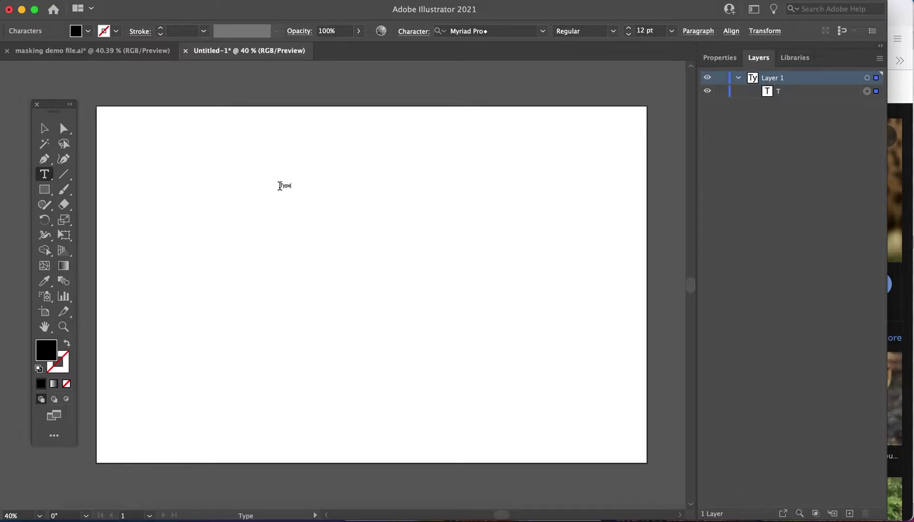
{"action": "key", "text": "Escape"}
Enlarge 'Type' to about 188 pt, narrow it slightly, and move it toward the top left.
{"action": "left_click_drag", "start_coordinate": [294, 192], "coordinate": [626, 274]}
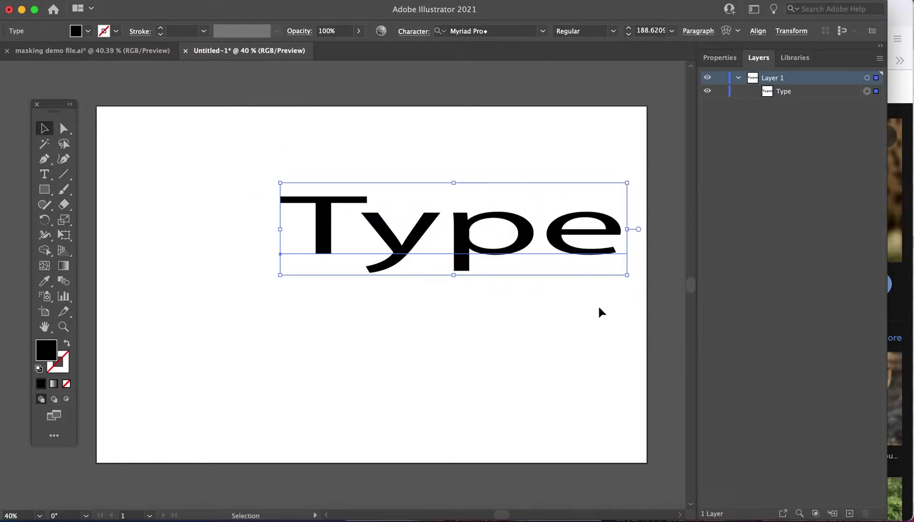
{"action": "left_click_drag", "start_coordinate": [462, 236], "coordinate": [395, 179]}
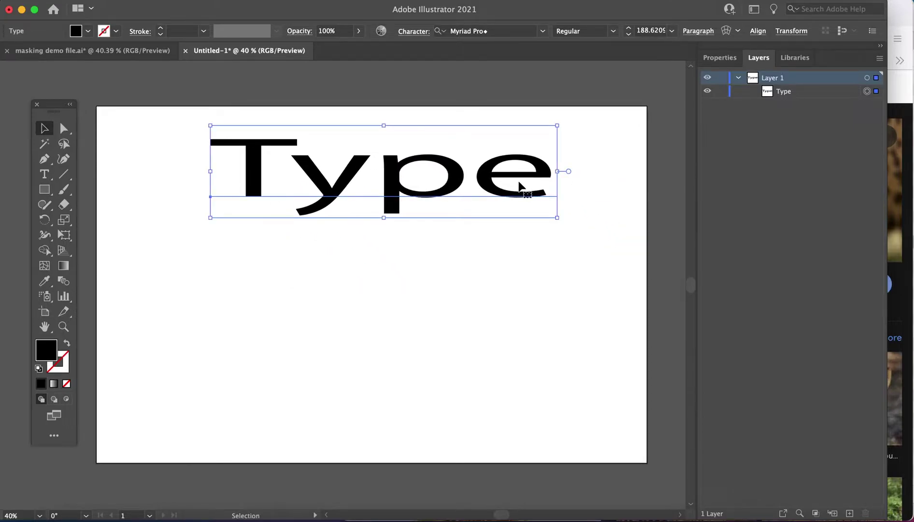
{"action": "left_click_drag", "start_coordinate": [557, 171], "coordinate": [513, 173]}
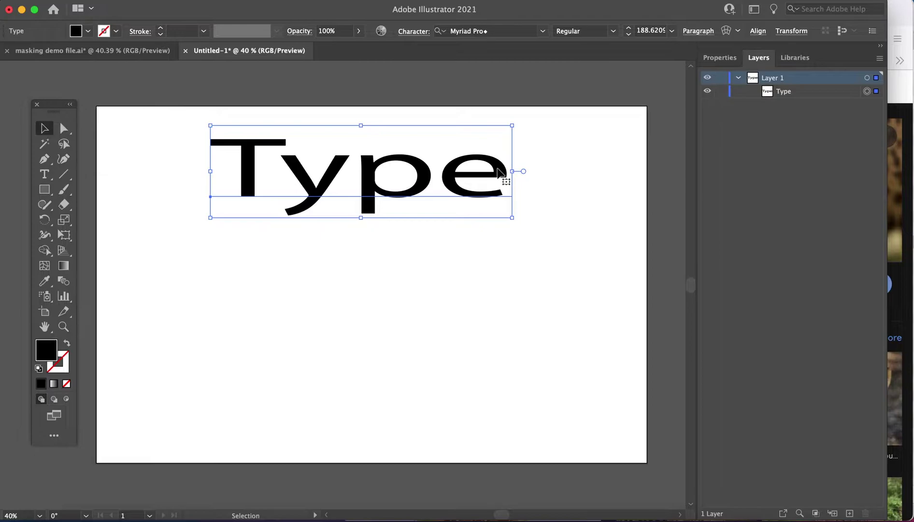
{"action": "left_click", "coordinate": [536, 182]}
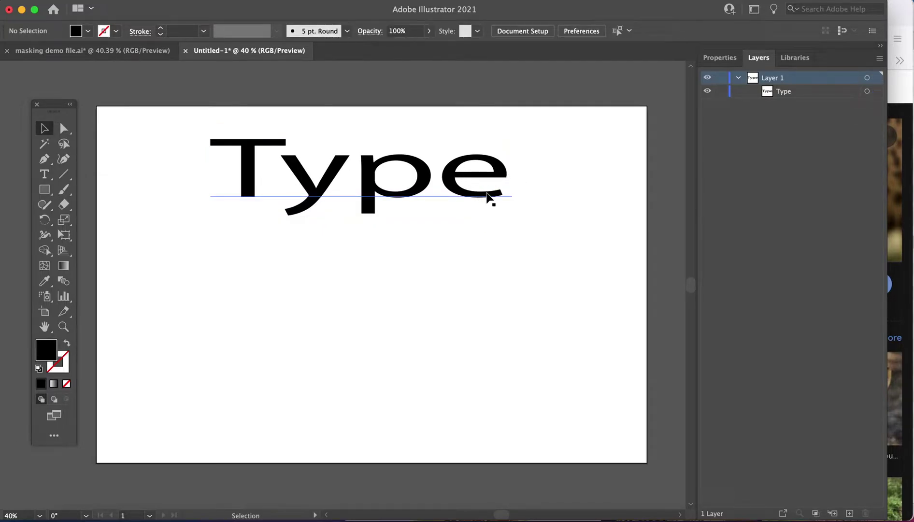
Copy the cheetah close-up from Firefox's Google Images and paste it into the Untitled-1 artboard.
{"action": "left_click", "coordinate": [904, 17]}
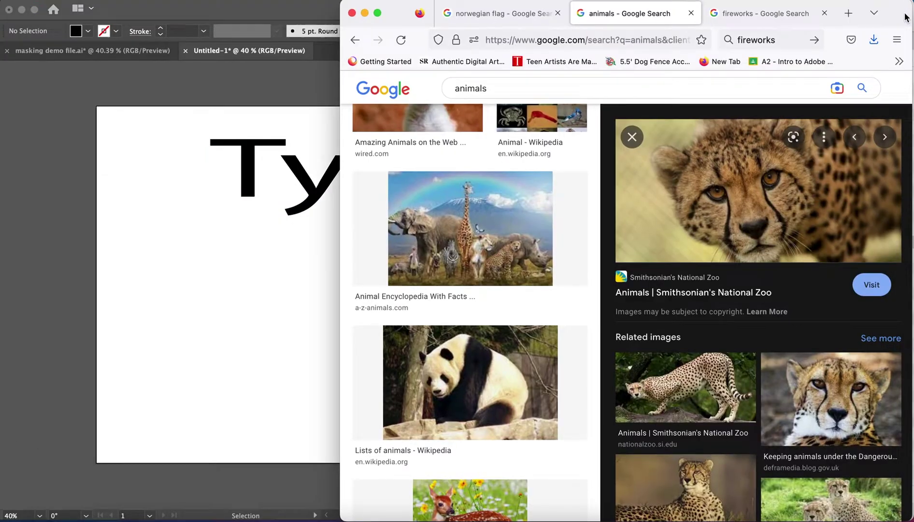
{"action": "right_click", "coordinate": [784, 189]}
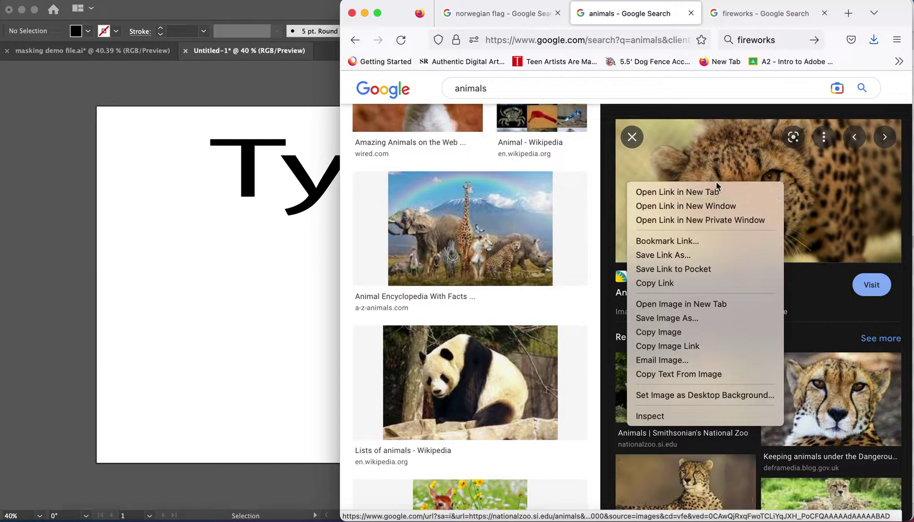
{"action": "left_click", "coordinate": [697, 332]}
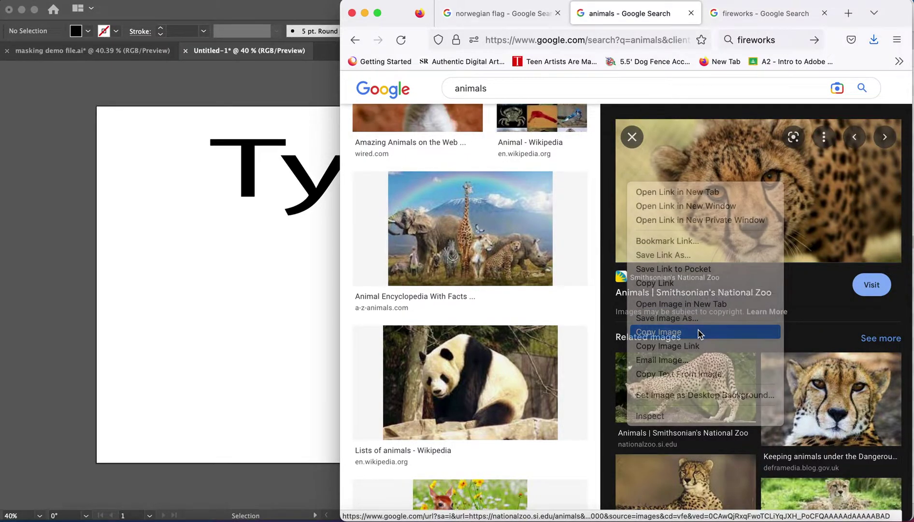
{"action": "left_click", "coordinate": [296, 257]}
{"action": "key", "text": "super+v"}
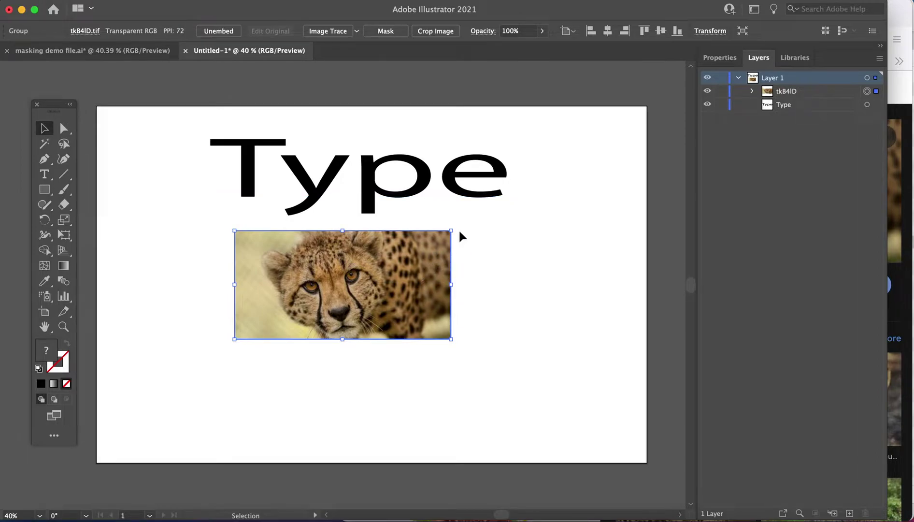
Move the cheetah photo over 'Type', stretch it wider and taller, then shift it down-right.
{"action": "left_click_drag", "start_coordinate": [400, 276], "coordinate": [356, 170]}
{"action": "left_click_drag", "start_coordinate": [417, 176], "coordinate": [522, 174]}
{"action": "left_click_drag", "start_coordinate": [360, 230], "coordinate": [361, 309]}
{"action": "left_click_drag", "start_coordinate": [404, 244], "coordinate": [404, 227]}
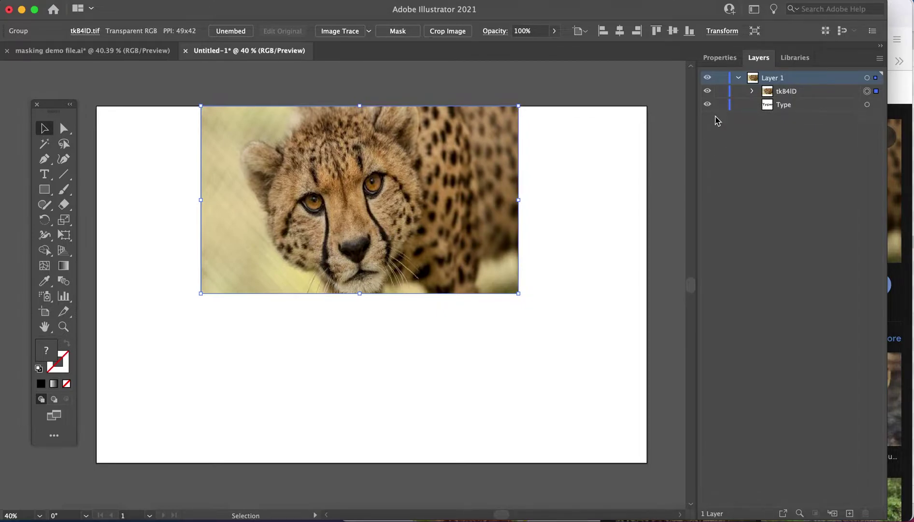
{"action": "left_click_drag", "start_coordinate": [487, 137], "coordinate": [602, 251]}
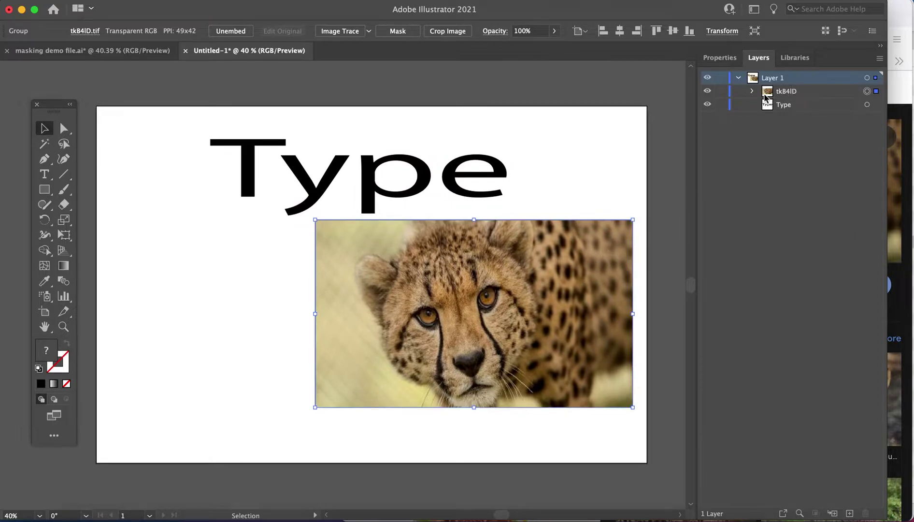
In the Layers panel, move the Type layer above the tkB4ID cheetah group.
{"action": "left_click", "coordinate": [739, 79]}
{"action": "left_click", "coordinate": [740, 79]}
{"action": "left_click", "coordinate": [752, 91]}
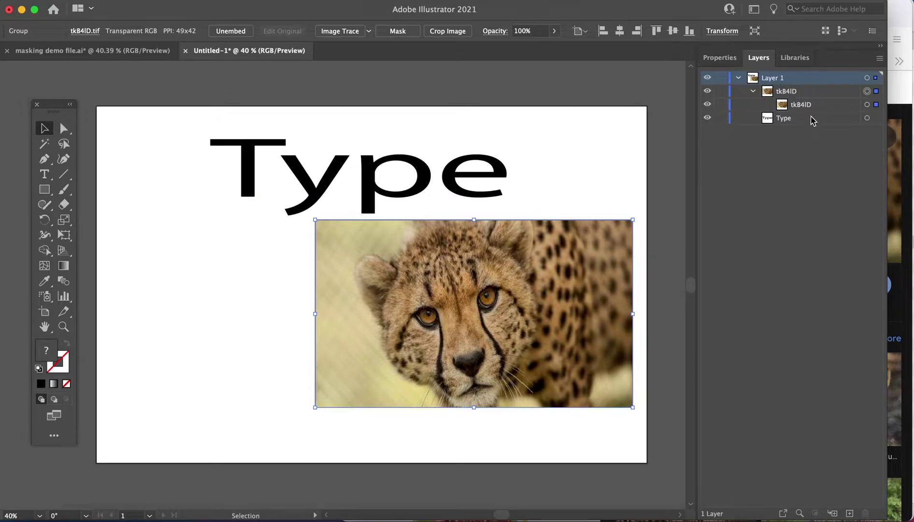
{"action": "left_click", "coordinate": [867, 117]}
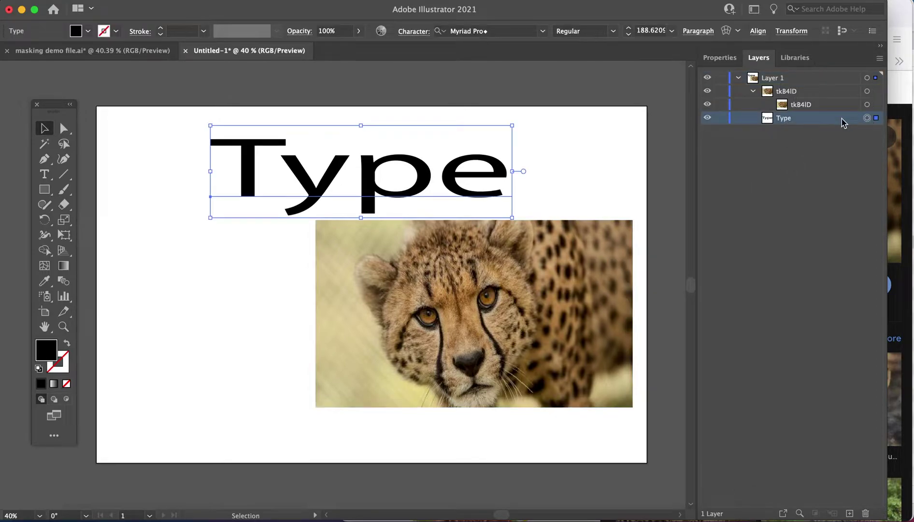
{"action": "left_click_drag", "start_coordinate": [826, 121], "coordinate": [819, 89]}
Drag the cheetah image out of the tkB4ID group so it sits below Type in Layer 1.
{"action": "left_click", "coordinate": [803, 119]}
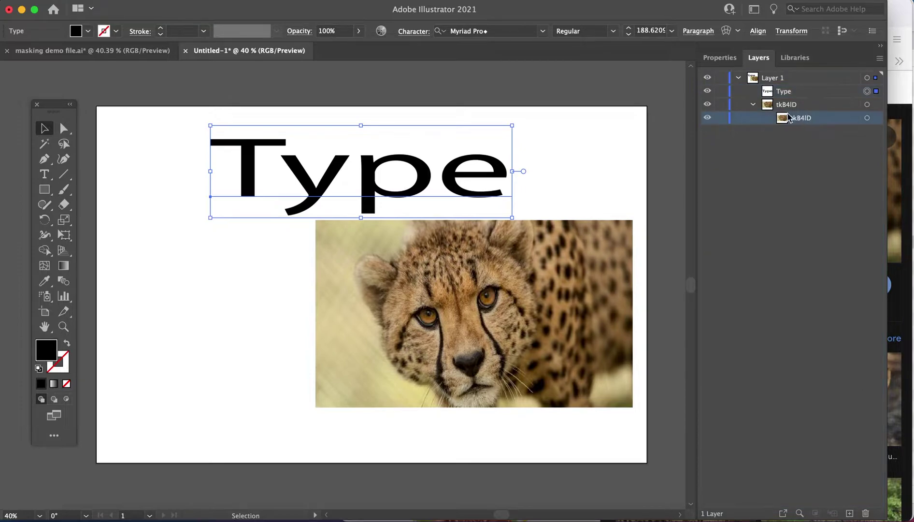
{"action": "left_click", "coordinate": [753, 105]}
{"action": "left_click", "coordinate": [753, 105]}
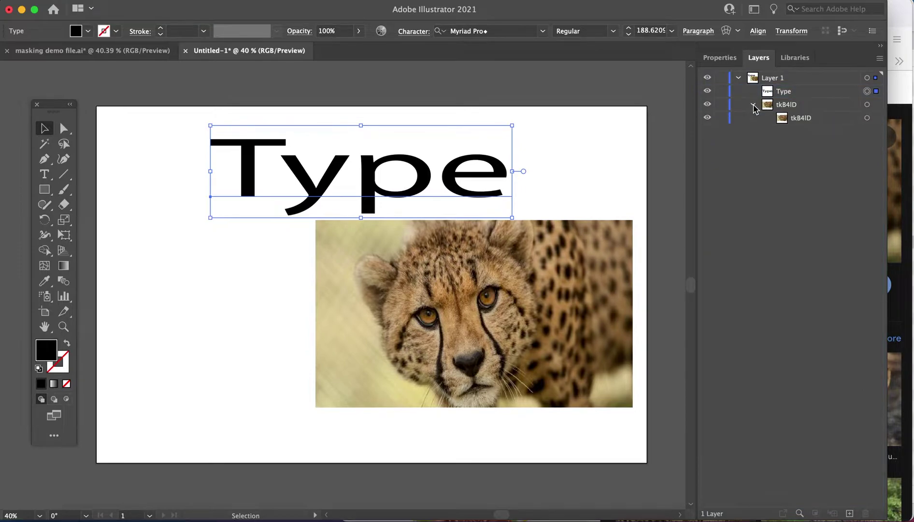
{"action": "left_click", "coordinate": [866, 118]}
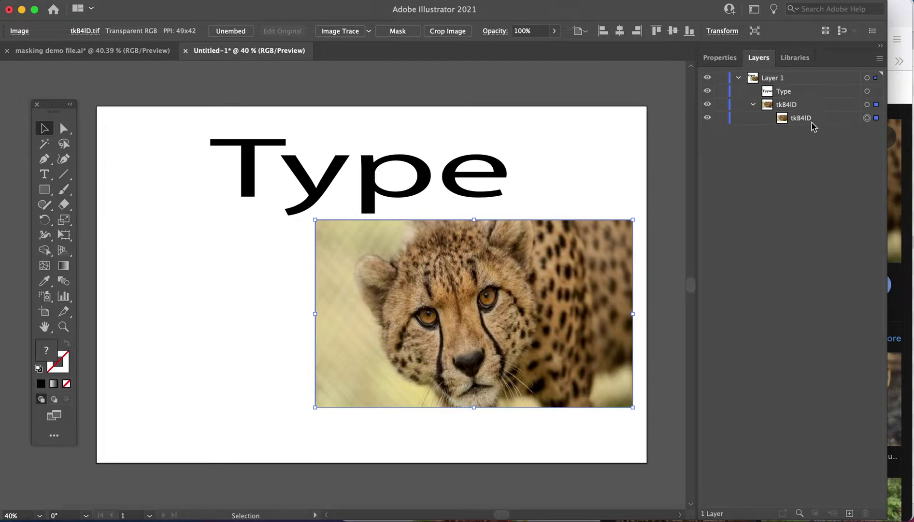
{"action": "left_click", "coordinate": [793, 126]}
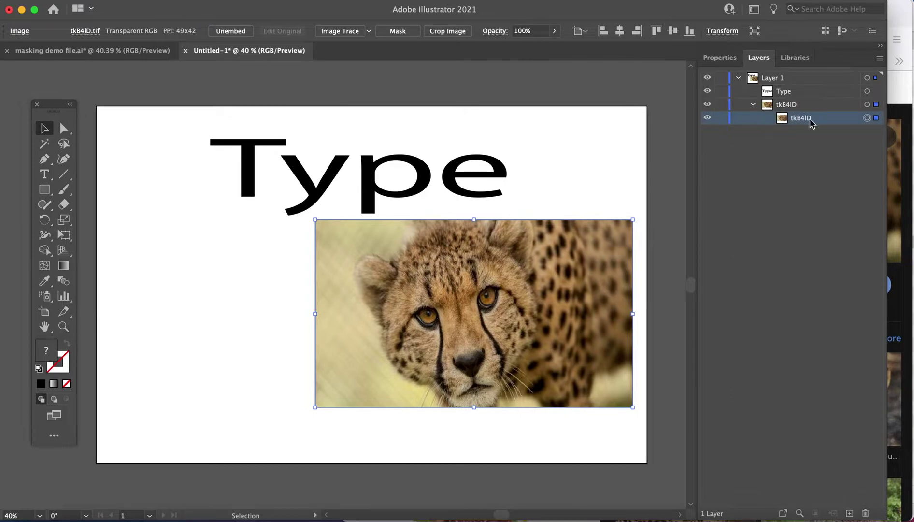
{"action": "left_click_drag", "start_coordinate": [812, 123], "coordinate": [799, 104]}
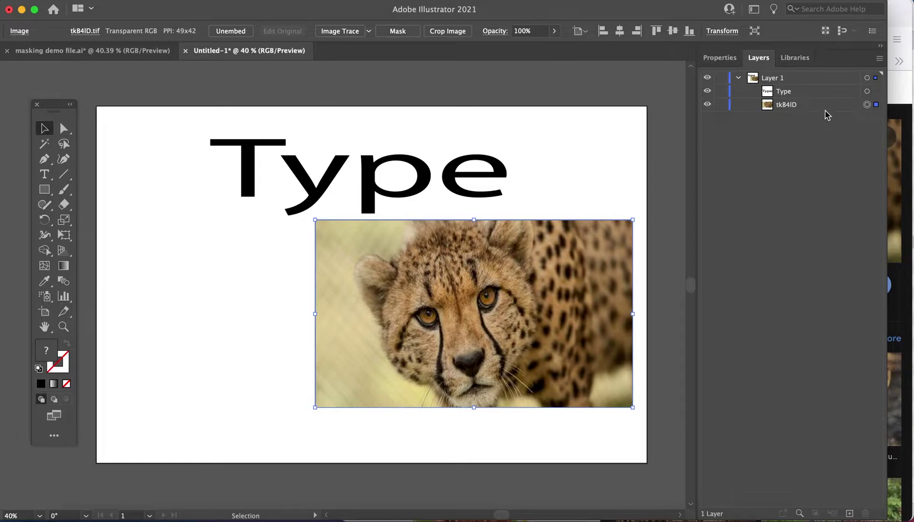
{"action": "left_click", "coordinate": [799, 93]}
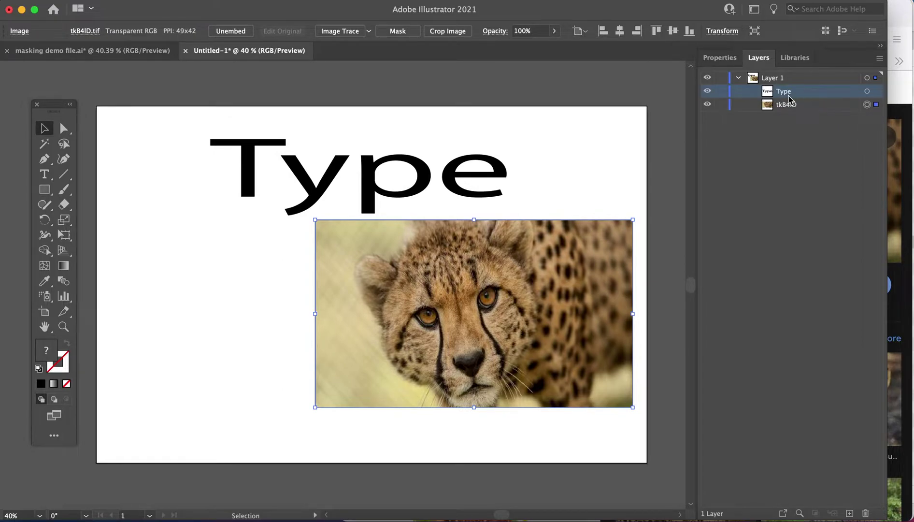
Place the cheetah photo behind the black 'Type' lettering, covering every letter.
{"action": "left_click", "coordinate": [796, 107]}
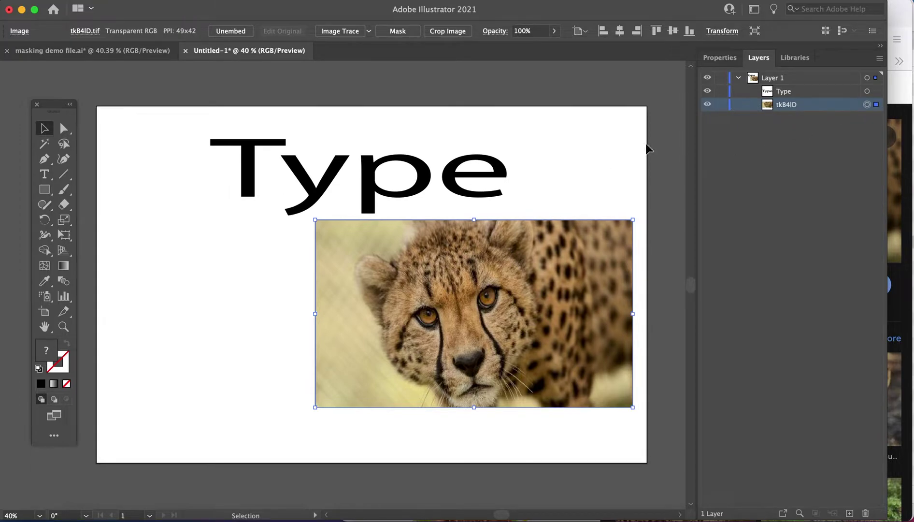
{"action": "left_click_drag", "start_coordinate": [514, 301], "coordinate": [396, 194]}
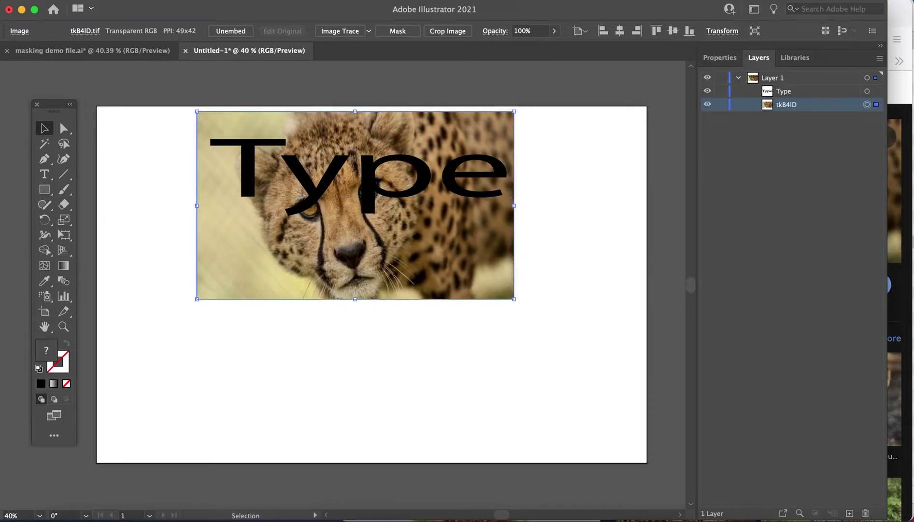
{"action": "left_click_drag", "start_coordinate": [431, 250], "coordinate": [536, 411]}
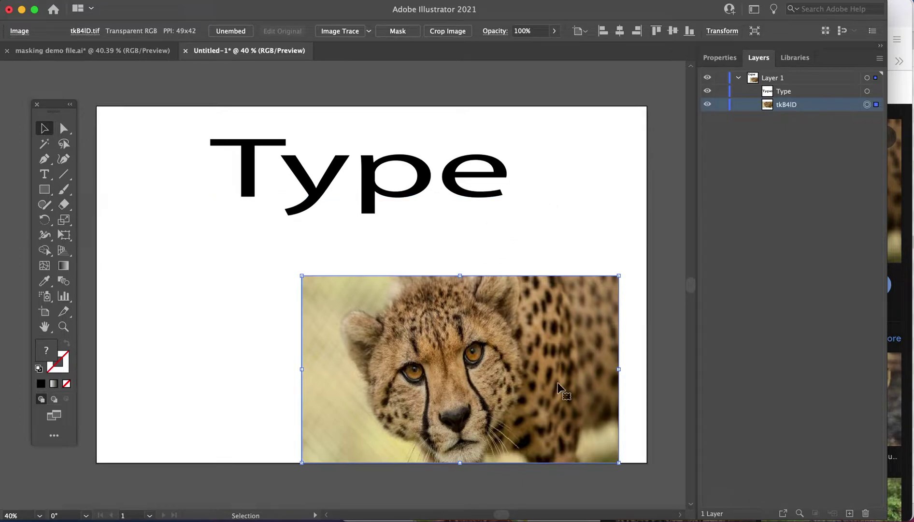
{"action": "left_click_drag", "start_coordinate": [557, 386], "coordinate": [450, 216]}
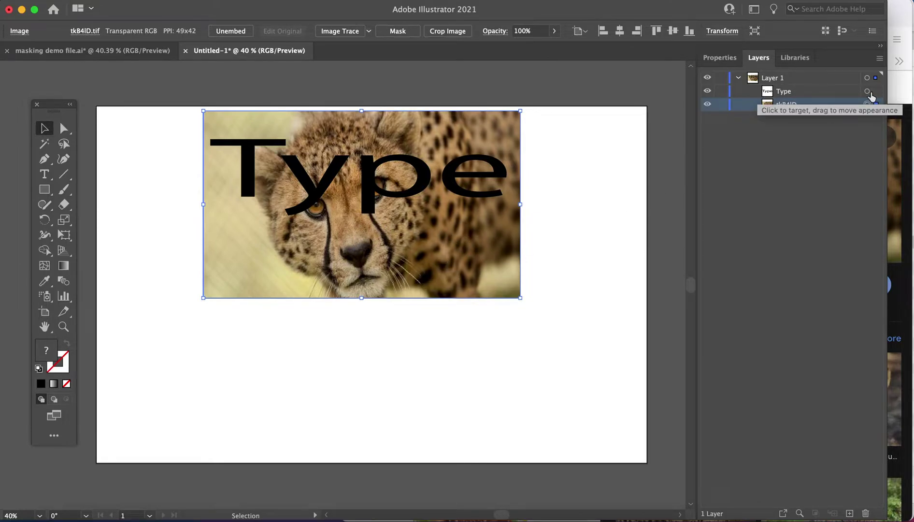
{"action": "left_click", "coordinate": [867, 92], "text": "shift"}
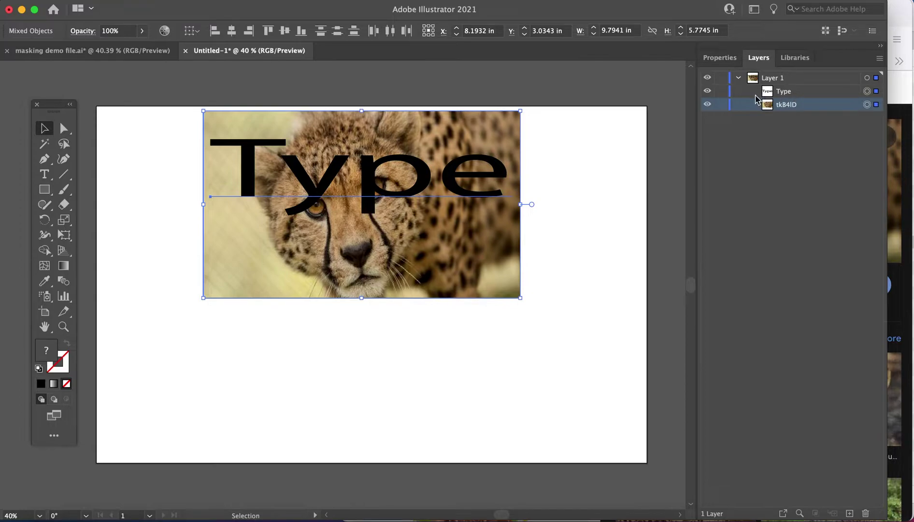
{"action": "left_click", "coordinate": [809, 96], "text": "shift"}
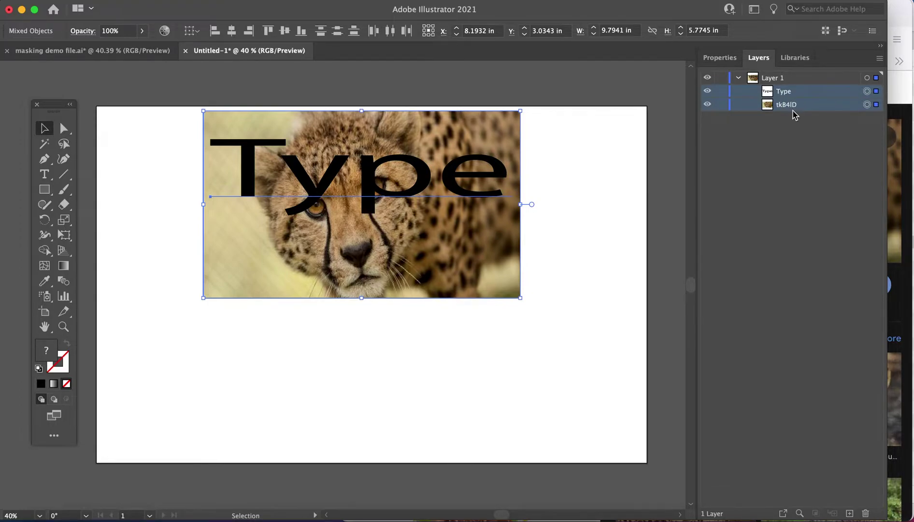
{"action": "left_click", "coordinate": [823, 128]}
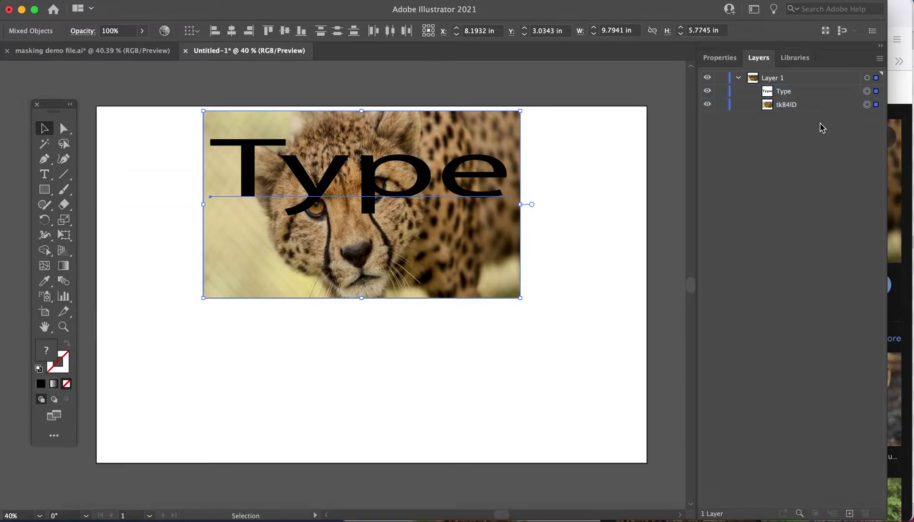
{"action": "left_click", "coordinate": [867, 104]}
{"action": "left_click", "coordinate": [820, 96]}
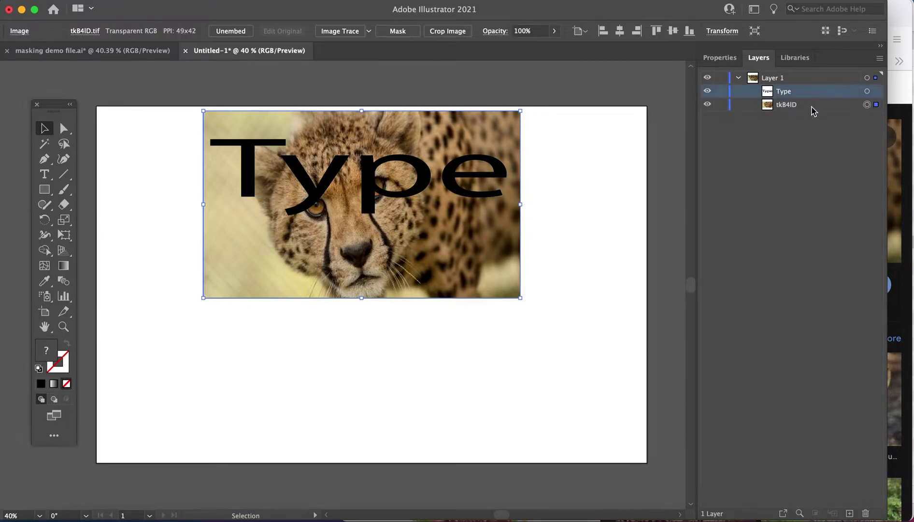
{"action": "left_click", "coordinate": [813, 109], "text": "shift"}
{"action": "left_click", "coordinate": [866, 91], "text": "shift"}
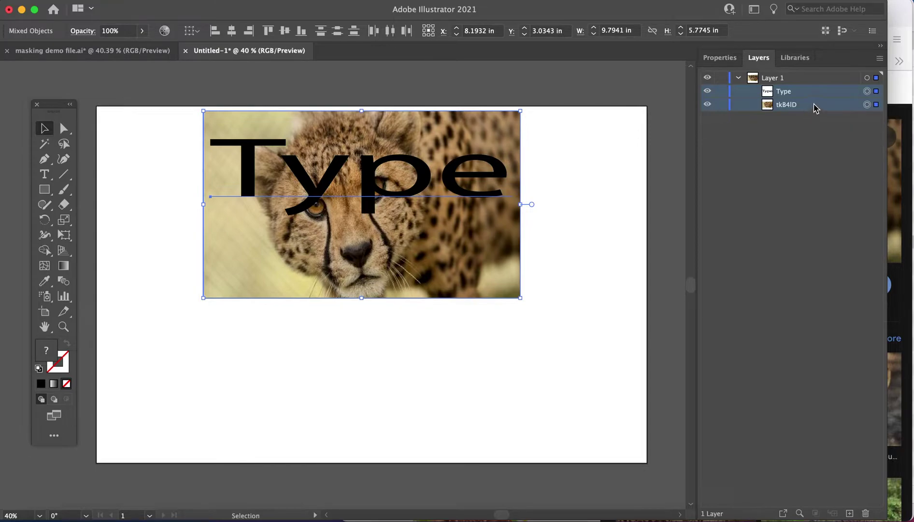
Apply Object > Clipping Mask > Make so the cheetah photo fills the 'Type' letters.
{"action": "left_click", "coordinate": [160, 0]}
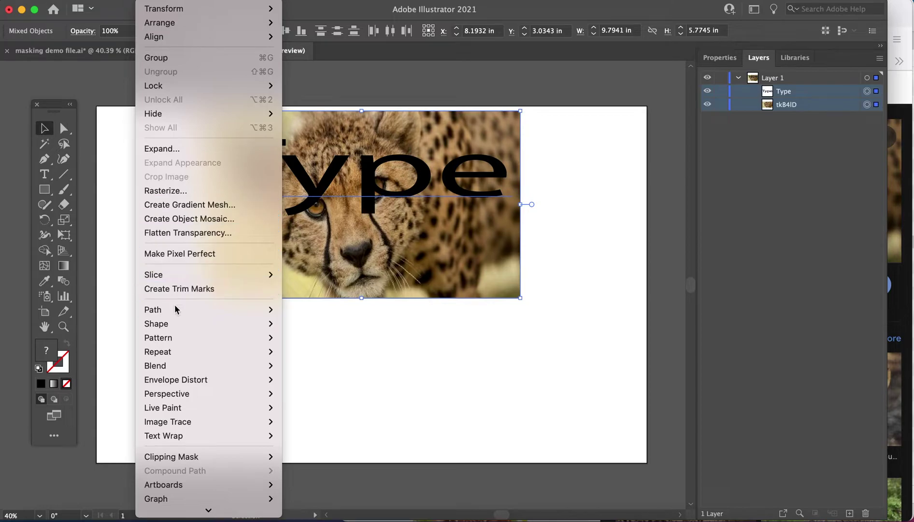
{"action": "mouse_move", "coordinate": [202, 459]}
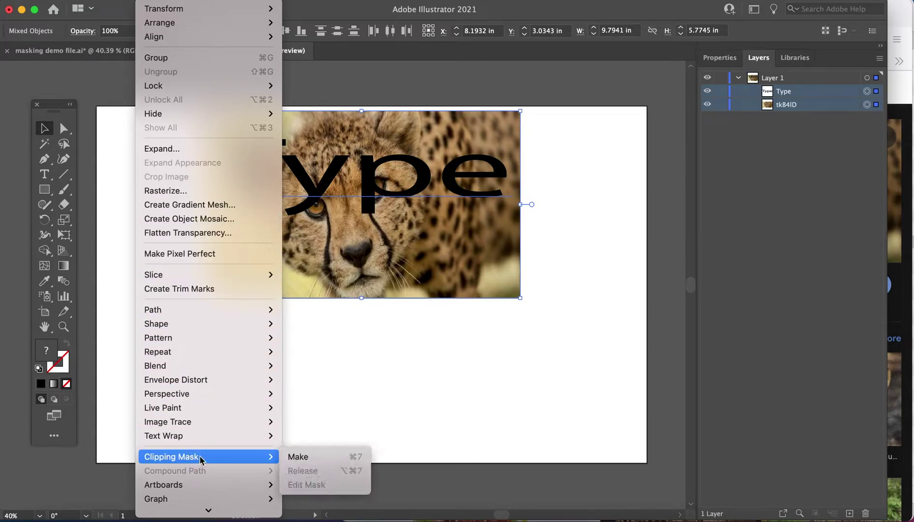
{"action": "left_click", "coordinate": [359, 459]}
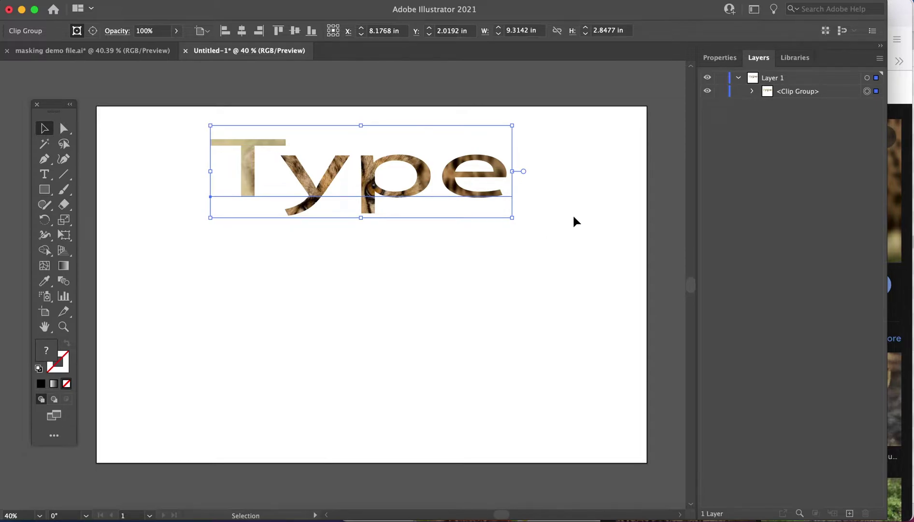
Nudge the cheetah photo inside the Type clip group and scale it to about 10.86 × 4.43 in.
{"action": "left_click", "coordinate": [752, 91]}
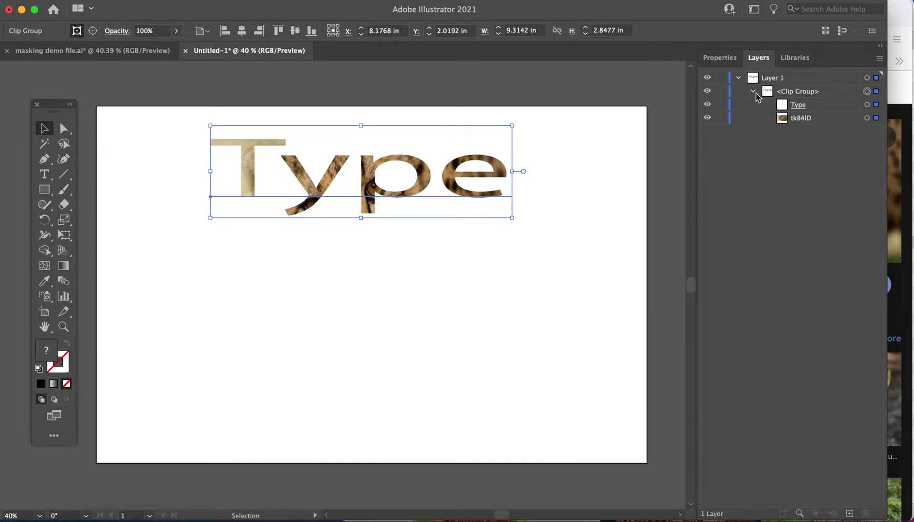
{"action": "left_click", "coordinate": [570, 192]}
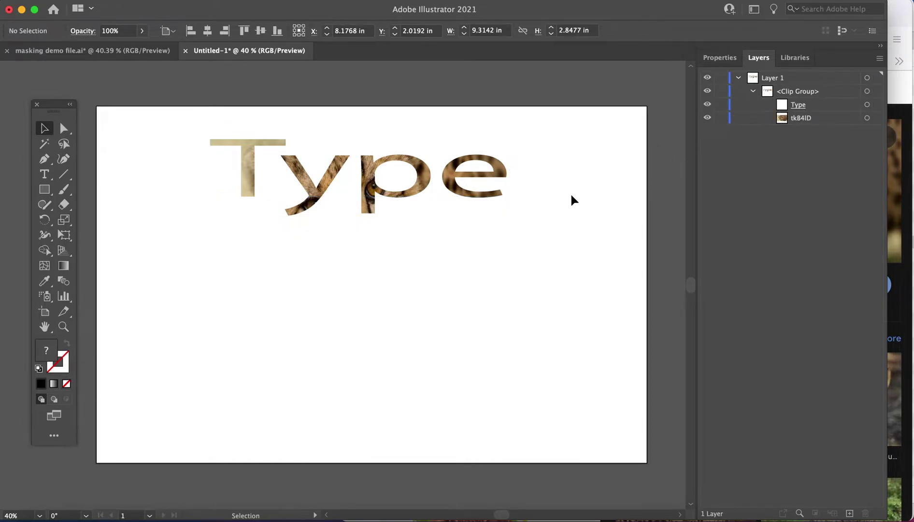
{"action": "left_click", "coordinate": [866, 105]}
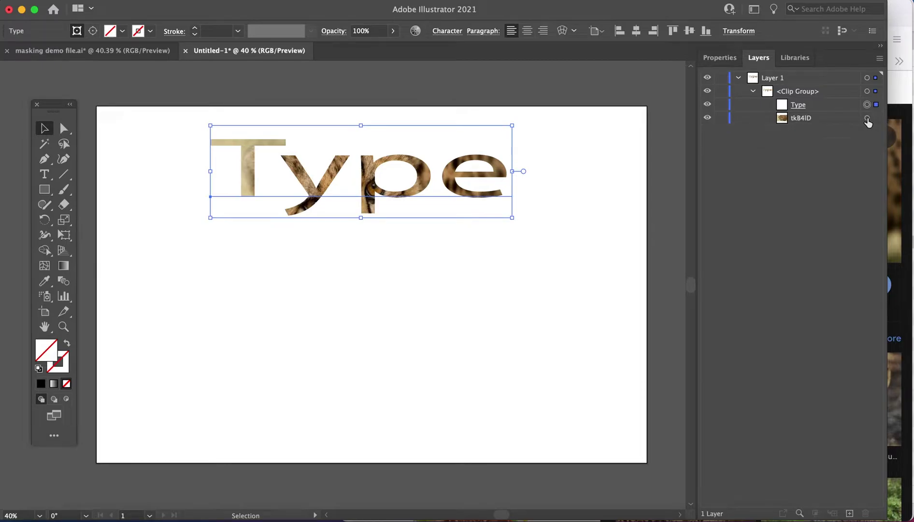
{"action": "left_click", "coordinate": [866, 117]}
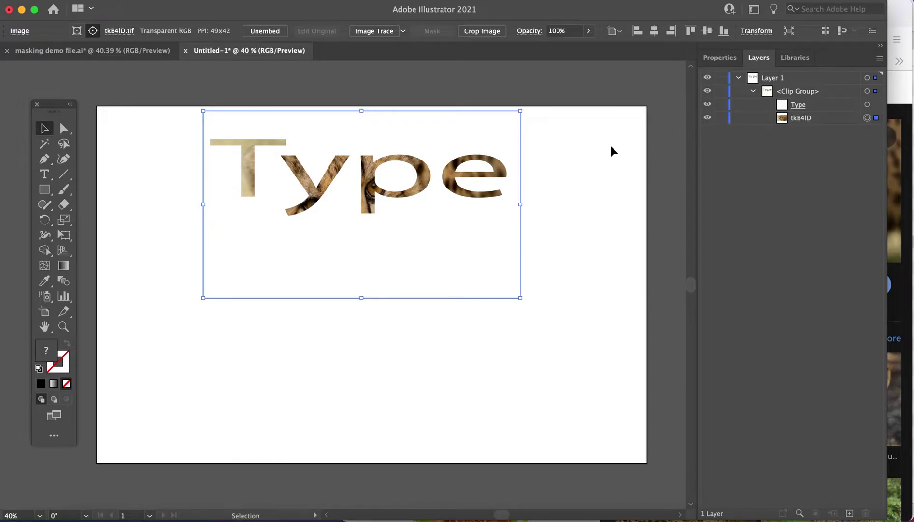
{"action": "left_click", "coordinate": [507, 151]}
{"action": "key", "text": "Right"}
{"action": "key", "text": "Right"}
{"action": "key", "text": "Right"}
{"action": "key", "text": "Right"}
{"action": "key", "text": "Right"}
{"action": "key", "text": "Right"}
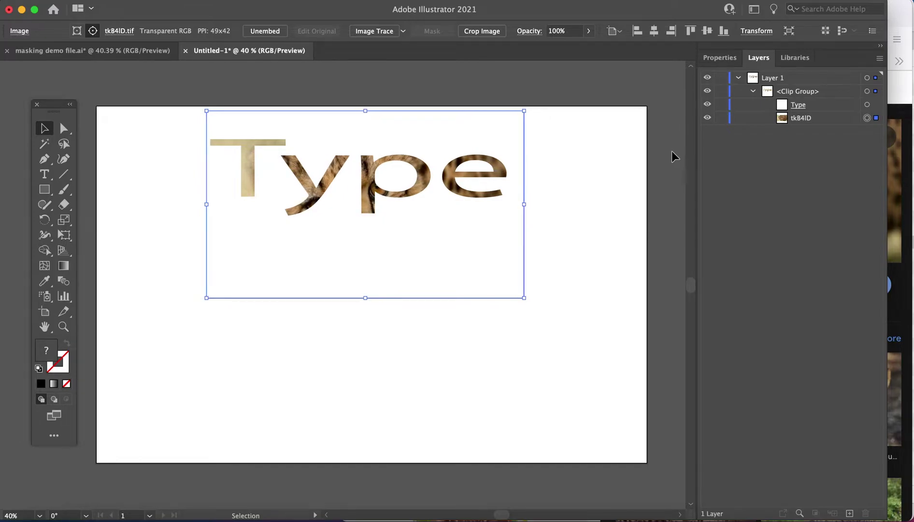
{"action": "key", "text": "Left"}
{"action": "key", "text": "Left"}
{"action": "key", "text": "Left"}
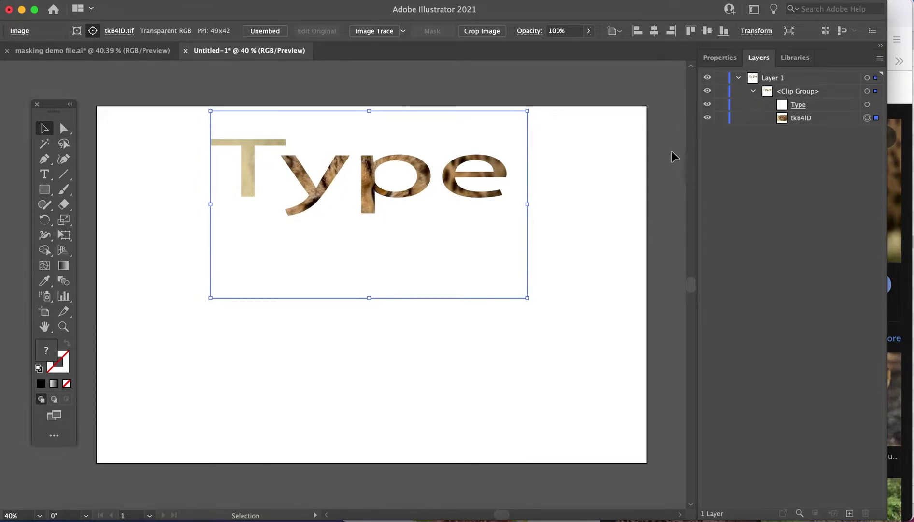
{"action": "key", "text": "Left"}
{"action": "key", "text": "Left"}
{"action": "key", "text": "Left"}
{"action": "key", "text": "Left"}
{"action": "key", "text": "Left"}
{"action": "key", "text": "Left"}
{"action": "key", "text": "Left"}
{"action": "key", "text": "Left"}
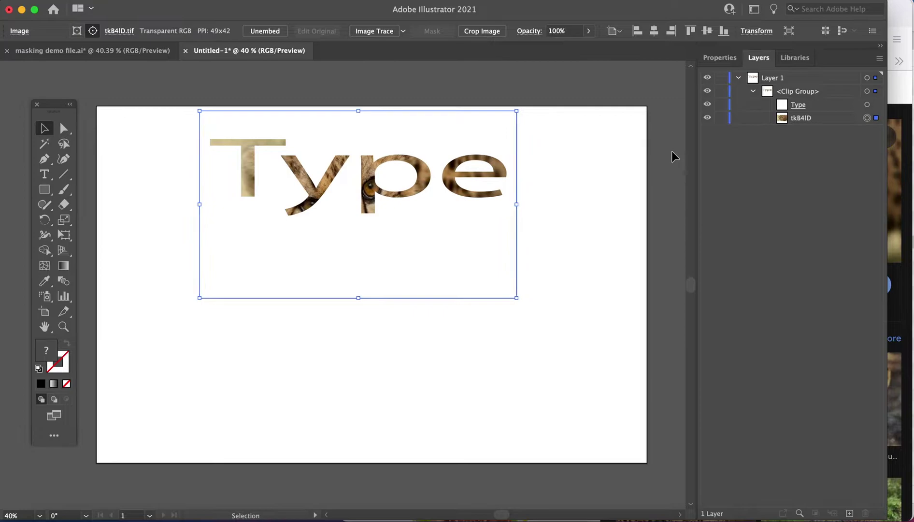
{"action": "key", "text": "Left"}
{"action": "key", "text": "Left"}
{"action": "key", "text": "Left"}
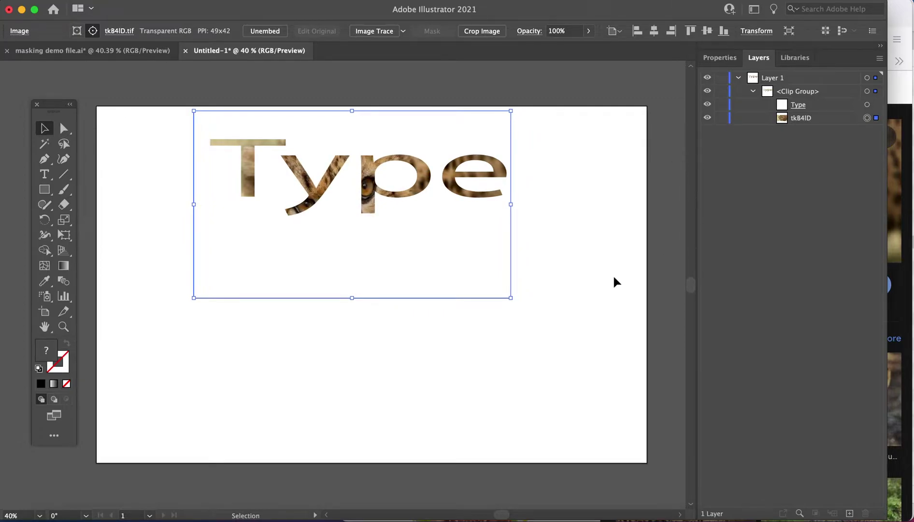
{"action": "left_click_drag", "start_coordinate": [509, 299], "coordinate": [544, 254]}
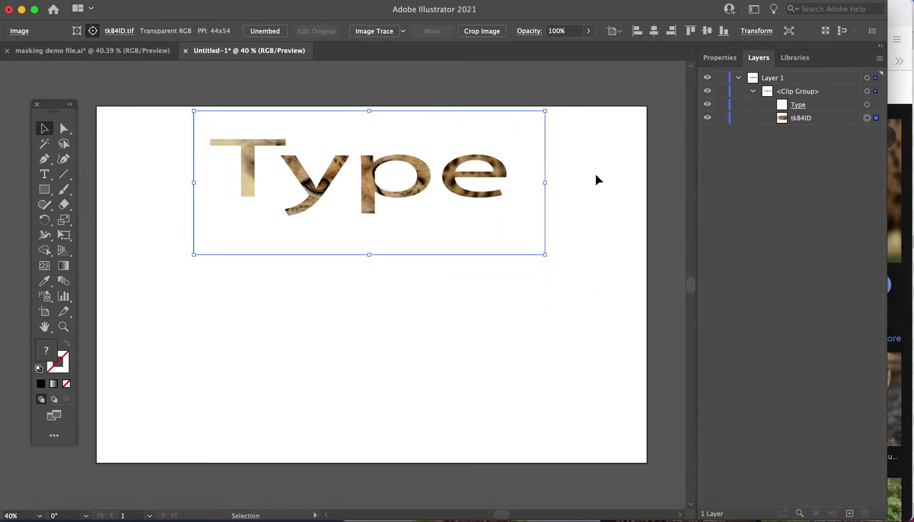
{"action": "left_click", "coordinate": [866, 104]}
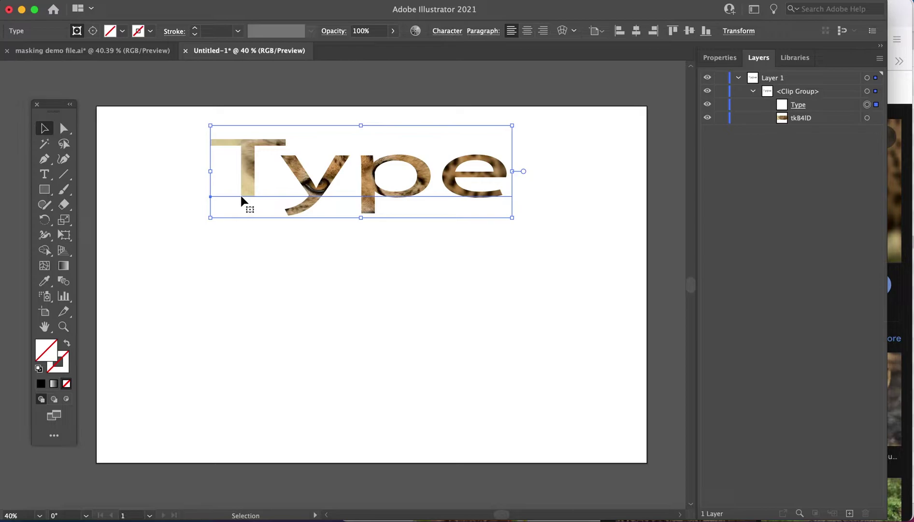
Give the cheetah-filled 'Type' letters a black stroke with 4 pt weight.
{"action": "left_click", "coordinate": [67, 370]}
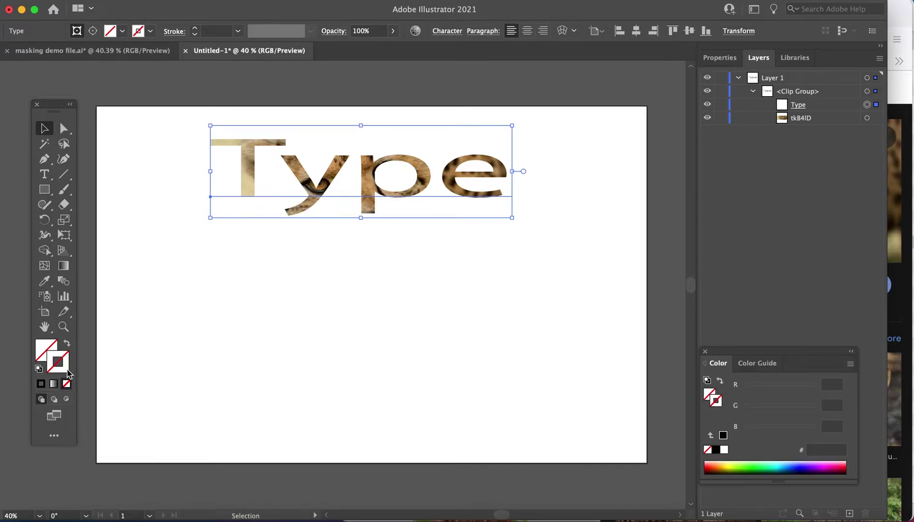
{"action": "left_click", "coordinate": [49, 384]}
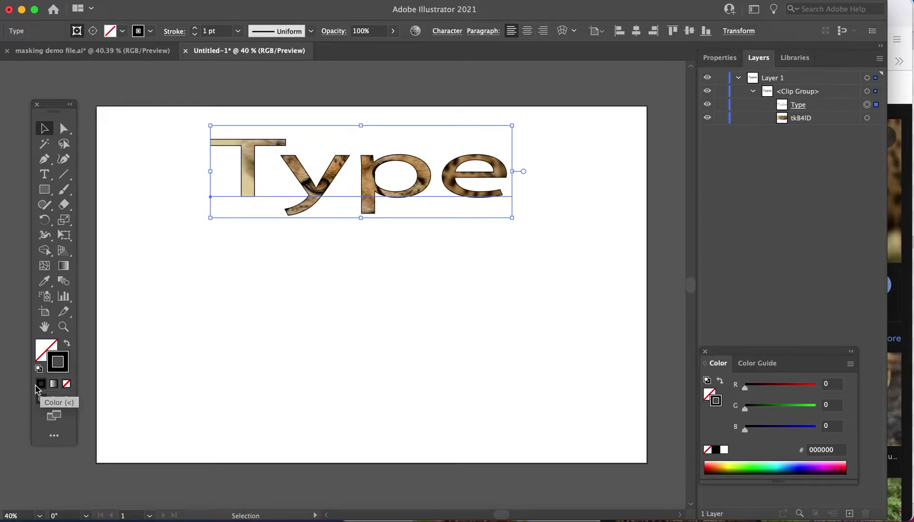
{"action": "left_click", "coordinate": [195, 29]}
{"action": "left_click", "coordinate": [195, 29]}
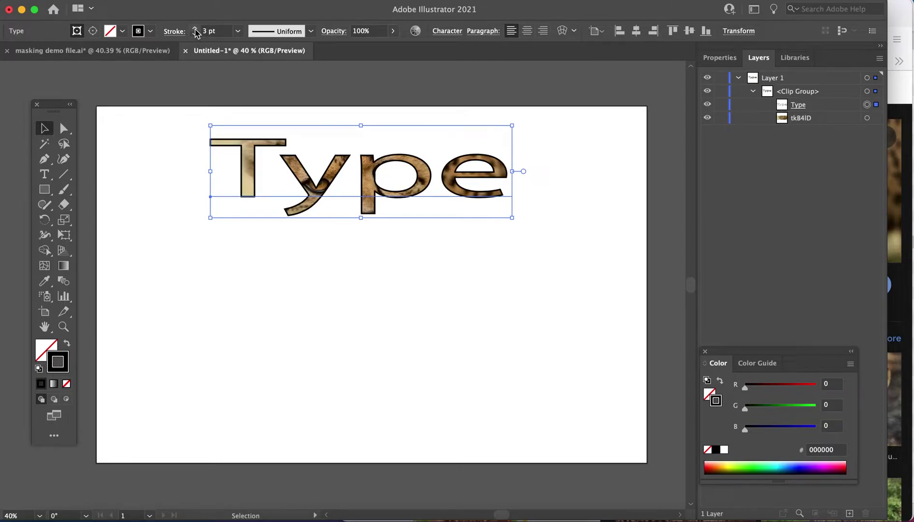
{"action": "left_click", "coordinate": [195, 29]}
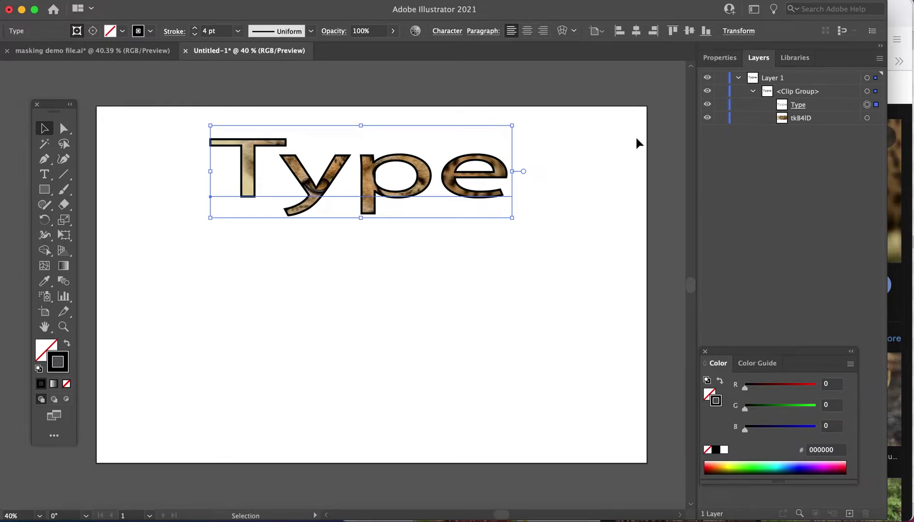
{"action": "left_click", "coordinate": [868, 117]}
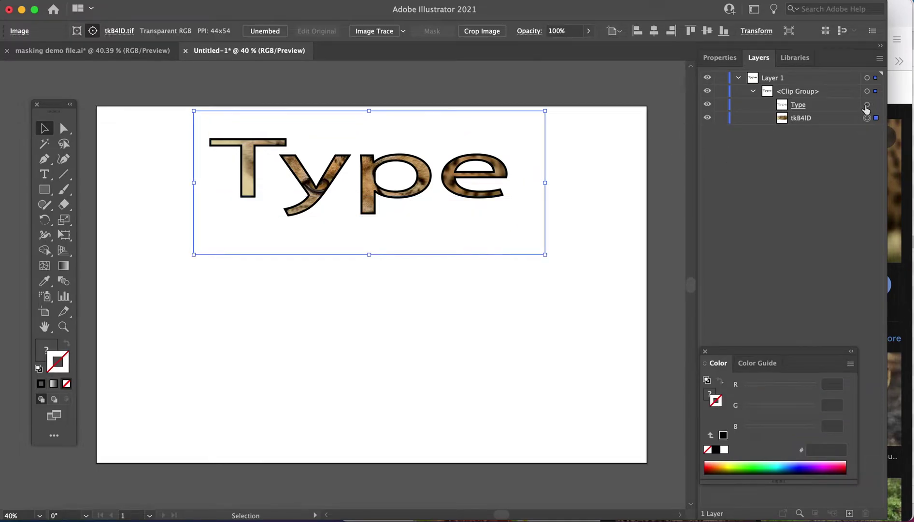
{"action": "left_click", "coordinate": [866, 104]}
{"action": "left_click", "coordinate": [867, 118]}
Add a new text object reading 'Word' on the artboard.
{"action": "left_click", "coordinate": [146, 192]}
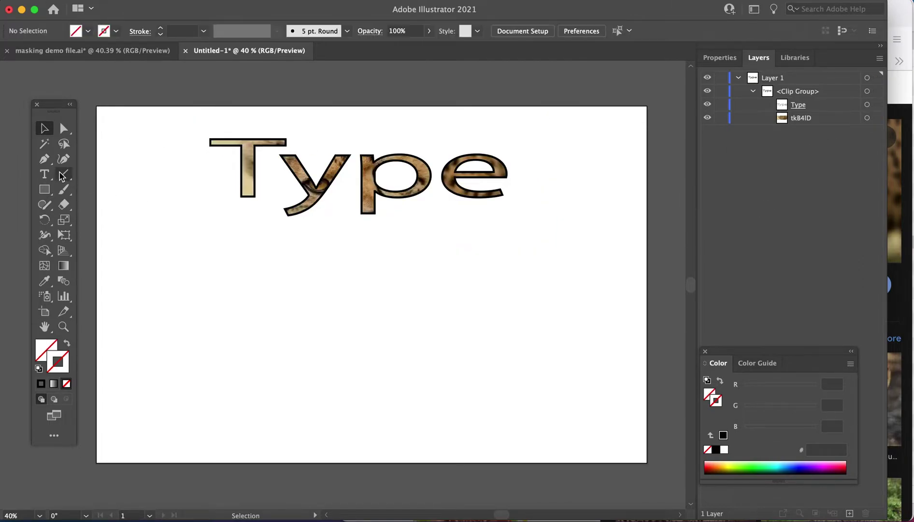
{"action": "left_click", "coordinate": [44, 174]}
{"action": "left_click", "coordinate": [271, 280]}
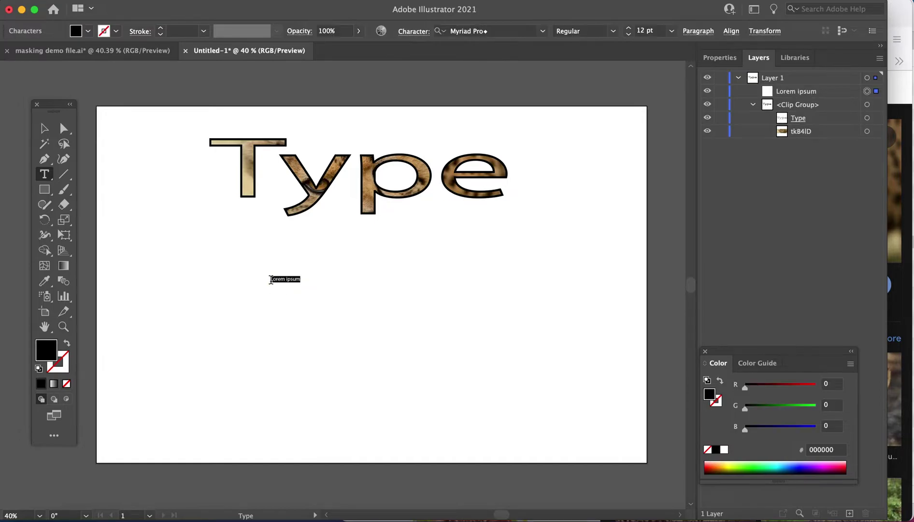
{"action": "type", "text": "Word"}
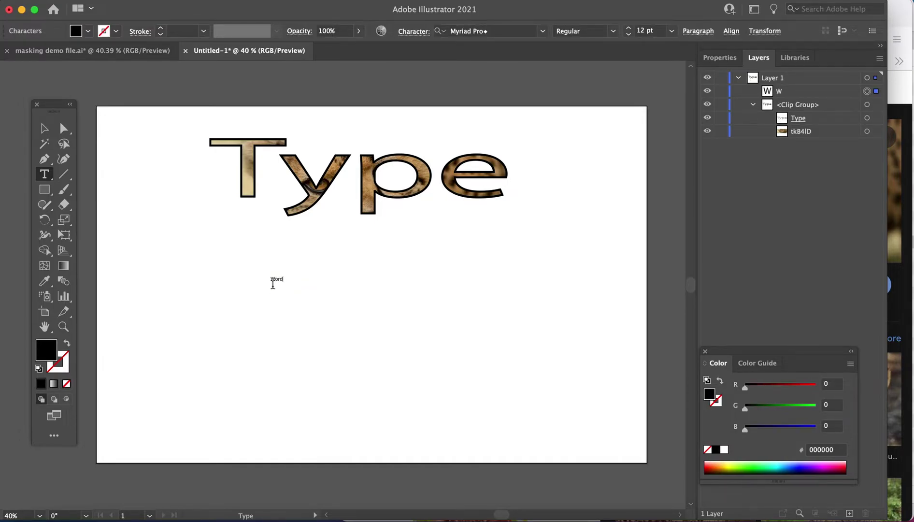
Scale 'Word' up to about 147 pt and move it below and right of 'Type'.
{"action": "left_click", "coordinate": [44, 128]}
{"action": "left_click_drag", "start_coordinate": [237, 260], "coordinate": [510, 399]}
{"action": "left_click_drag", "start_coordinate": [434, 308], "coordinate": [526, 275]}
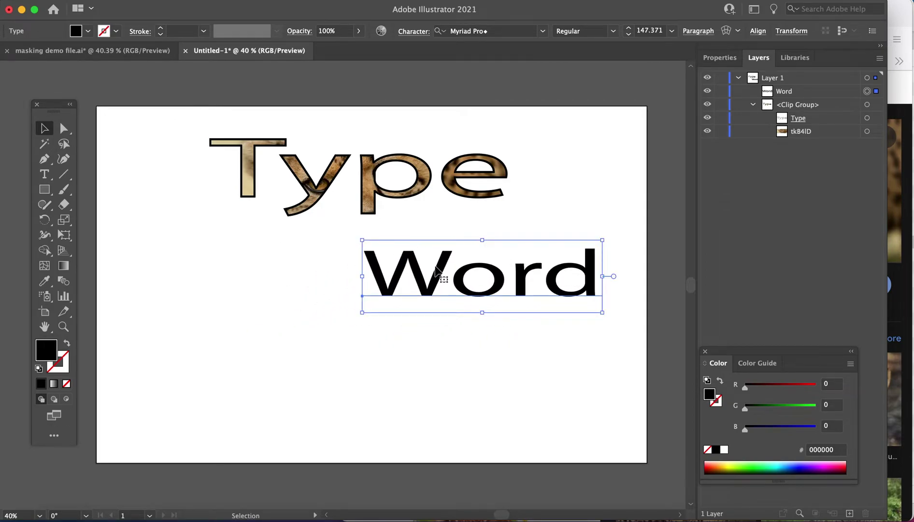
{"action": "right_click", "coordinate": [441, 269]}
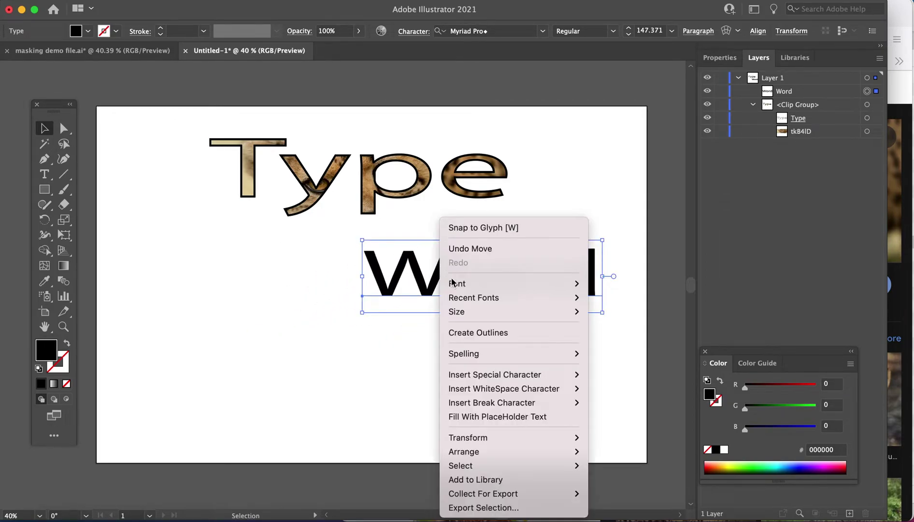
Convert 'Word' to outlines and stretch the W's anchors upward and far to the left.
{"action": "left_click", "coordinate": [478, 334]}
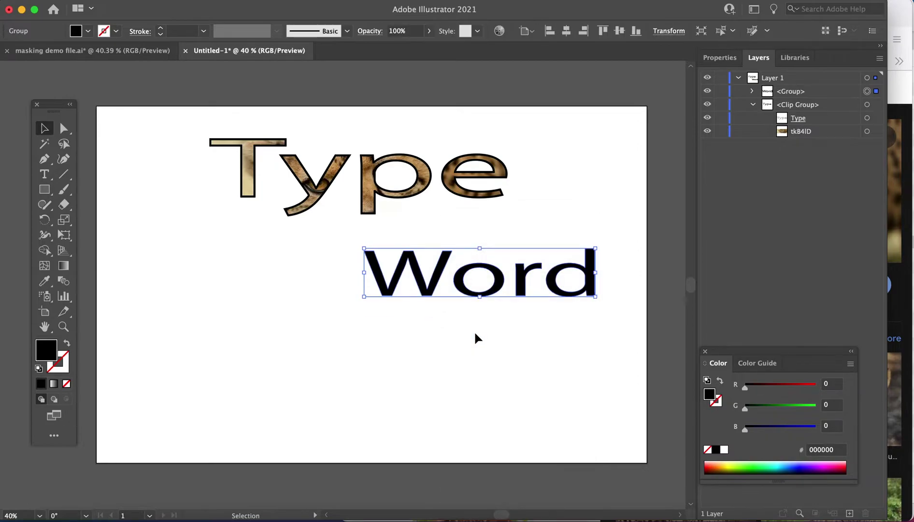
{"action": "left_click", "coordinate": [65, 132]}
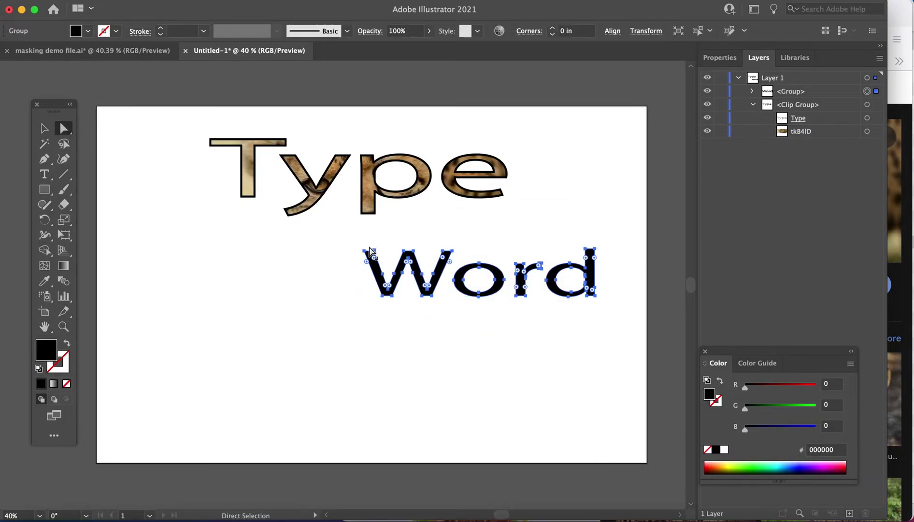
{"action": "left_click_drag", "start_coordinate": [454, 253], "coordinate": [427, 223]}
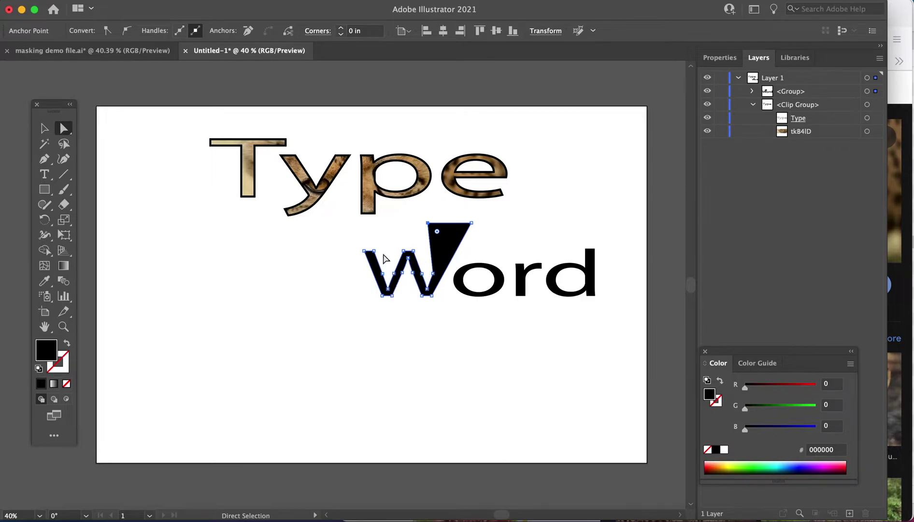
{"action": "left_click_drag", "start_coordinate": [365, 252], "coordinate": [331, 249]}
Reshape the o's anchor points and make the r's top corner sharp instead of rounded.
{"action": "left_click_drag", "start_coordinate": [468, 285], "coordinate": [471, 285]}
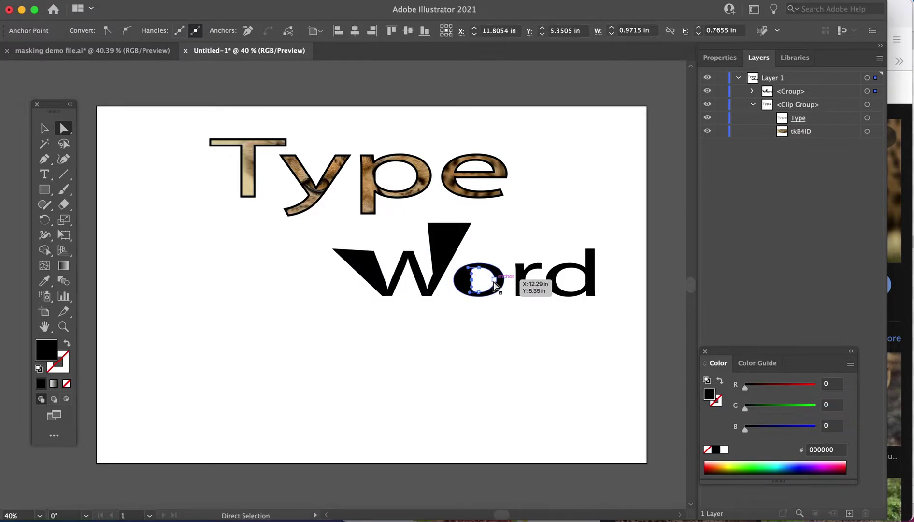
{"action": "left_click", "coordinate": [494, 279]}
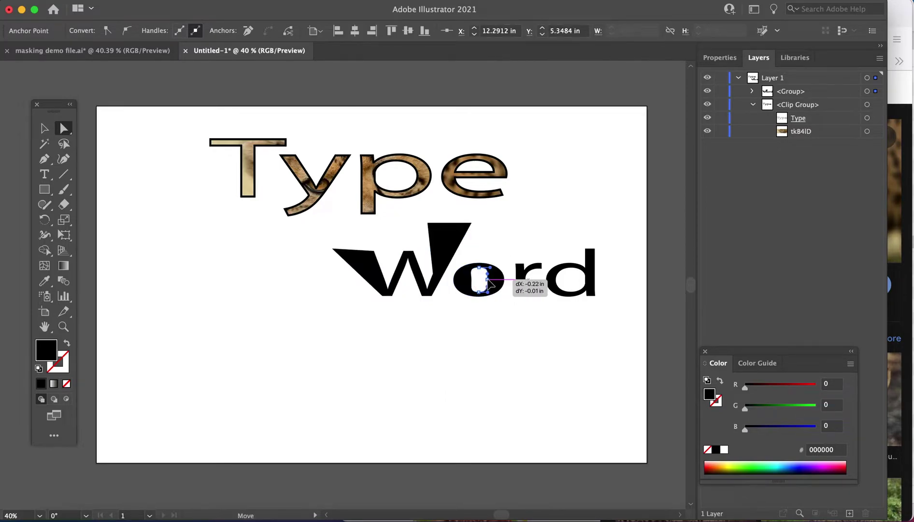
{"action": "left_click", "coordinate": [545, 272]}
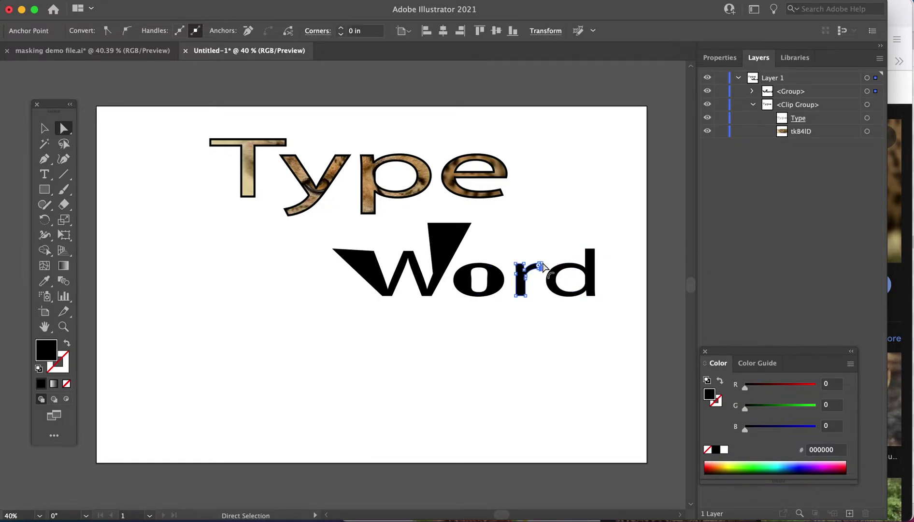
{"action": "left_click", "coordinate": [543, 265]}
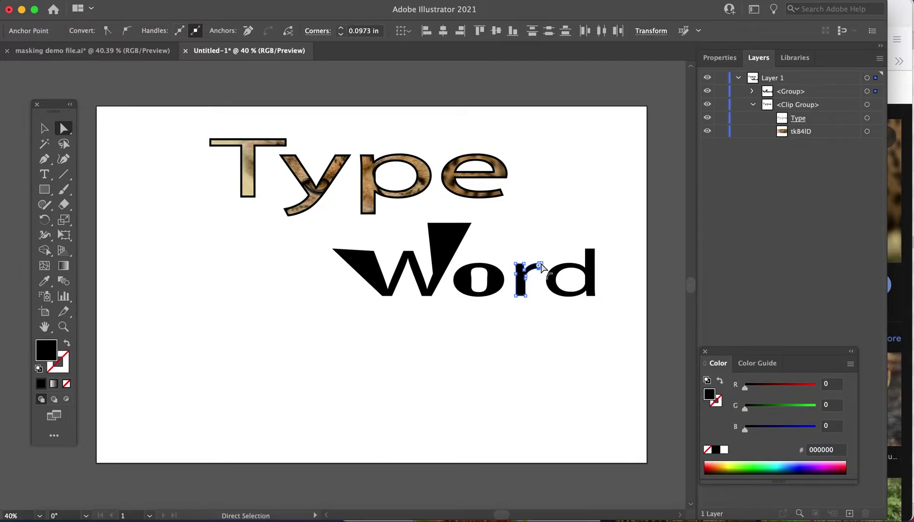
{"action": "mouse_move", "coordinate": [541, 263]}
{"action": "left_mouse_down"}
{"action": "mouse_move", "coordinate": [542, 291]}
{"action": "mouse_move", "coordinate": [552, 252]}
{"action": "left_mouse_up"}
Drag the r's arm, inner curve and top stem anchors into sharp upward spikes.
{"action": "key", "text": "super+equal"}
{"action": "key", "text": "super+equal"}
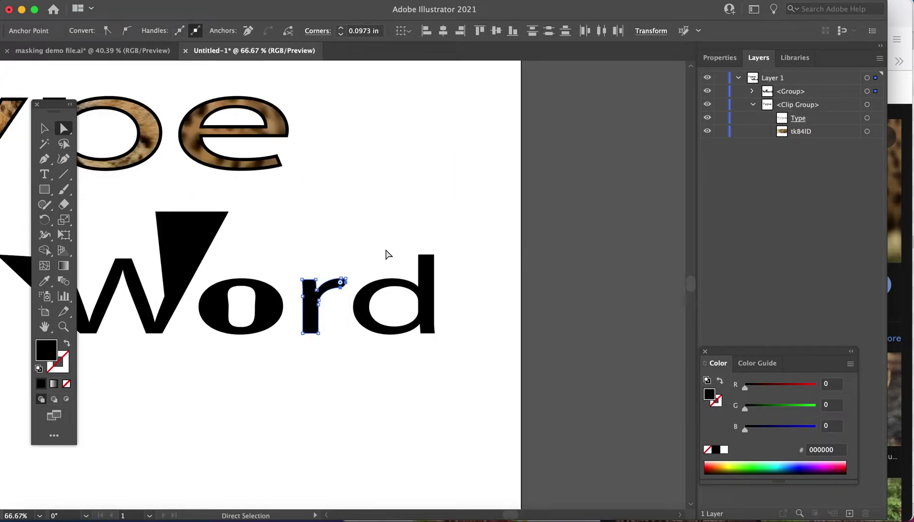
{"action": "left_click_drag", "start_coordinate": [348, 278], "coordinate": [360, 255]}
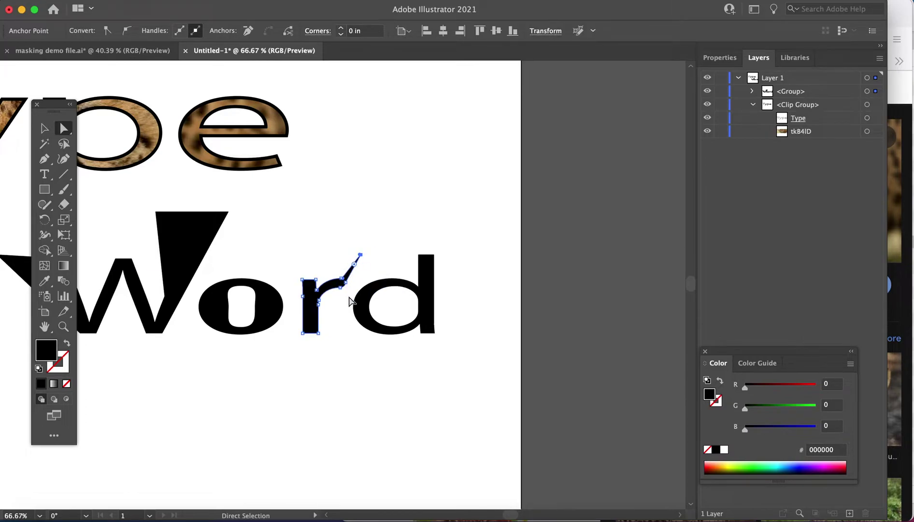
{"action": "left_click_drag", "start_coordinate": [344, 290], "coordinate": [348, 318]}
{"action": "left_click_drag", "start_coordinate": [317, 280], "coordinate": [334, 263]}
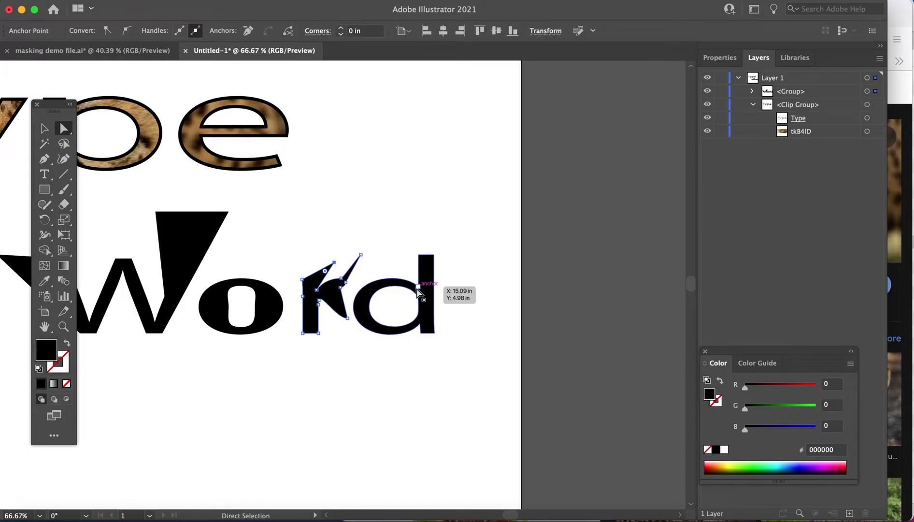
Narrow the d's inner hole and pull its stem top outward so it flares wider.
{"action": "left_click", "coordinate": [370, 307]}
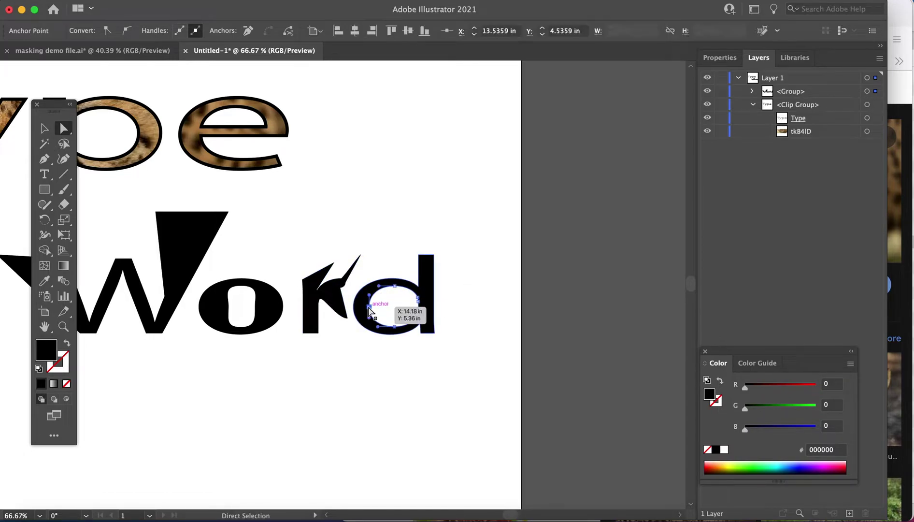
{"action": "mouse_move", "coordinate": [372, 312]}
{"action": "left_mouse_down"}
{"action": "mouse_move", "coordinate": [408, 306]}
{"action": "mouse_move", "coordinate": [382, 308]}
{"action": "left_mouse_up"}
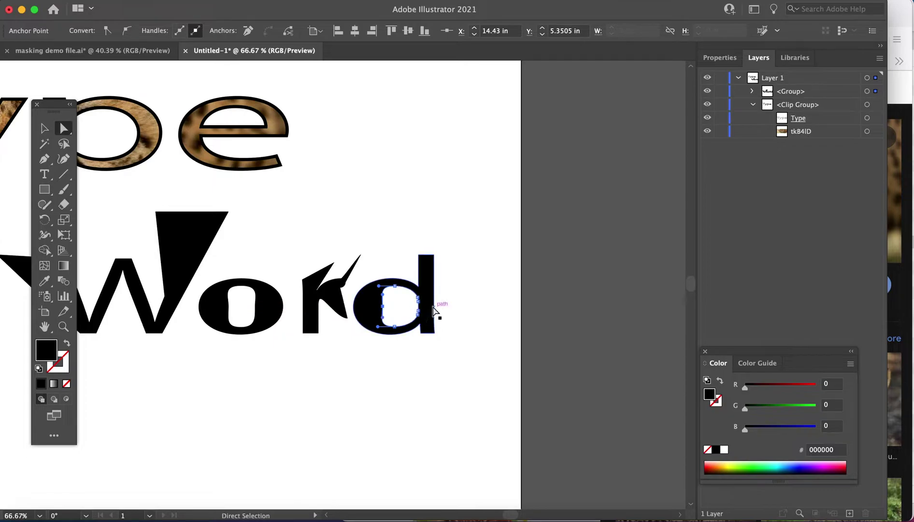
{"action": "left_click_drag", "start_coordinate": [434, 255], "coordinate": [401, 251]}
{"action": "scroll", "coordinate": [443, 306], "scroll_direction": "left", "scroll_amount": 10}
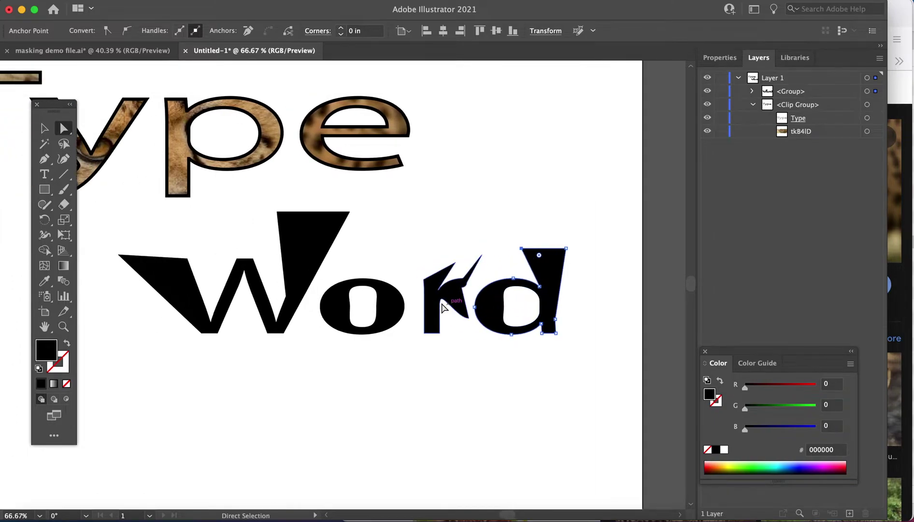
{"action": "key", "text": "super+minus"}
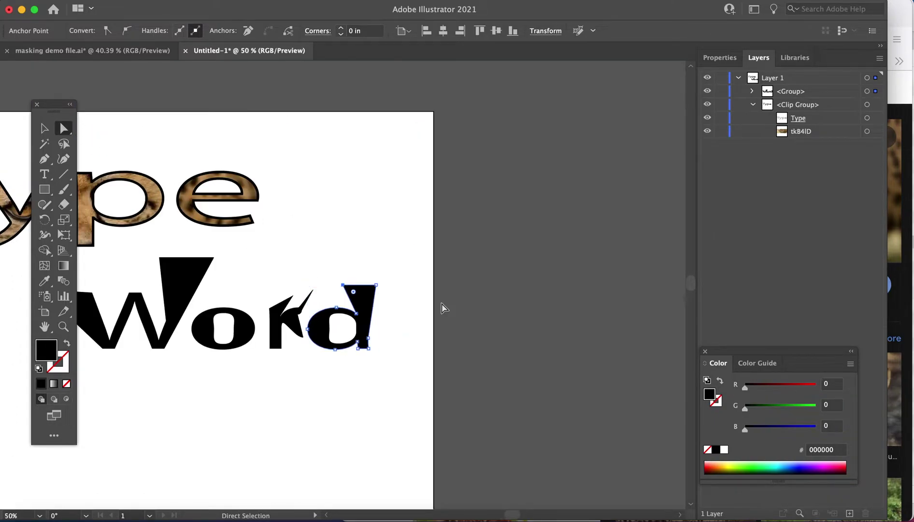
Collapse the Type clip group and expand the Word group to list its compound letter paths.
{"action": "scroll", "coordinate": [442, 305], "scroll_direction": "left", "scroll_amount": 5}
{"action": "scroll", "coordinate": [443, 306], "scroll_direction": "left", "scroll_amount": 8}
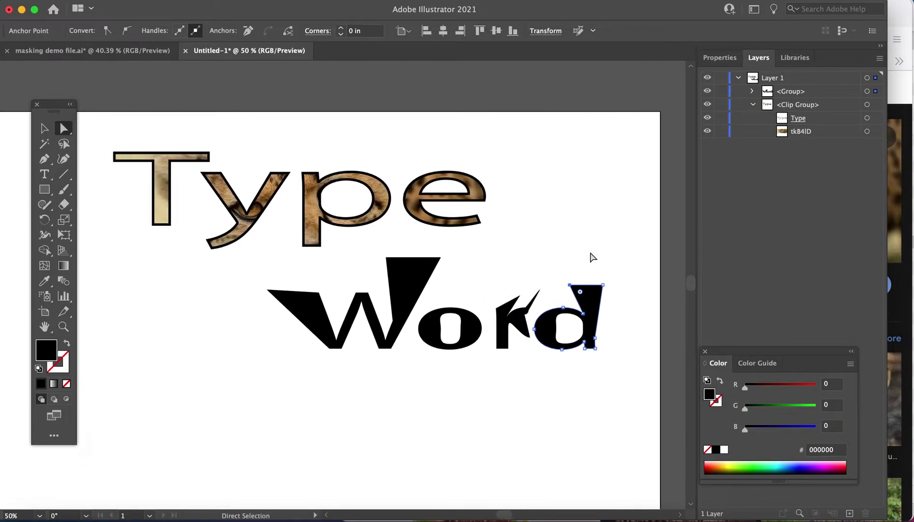
{"action": "left_click", "coordinate": [753, 104]}
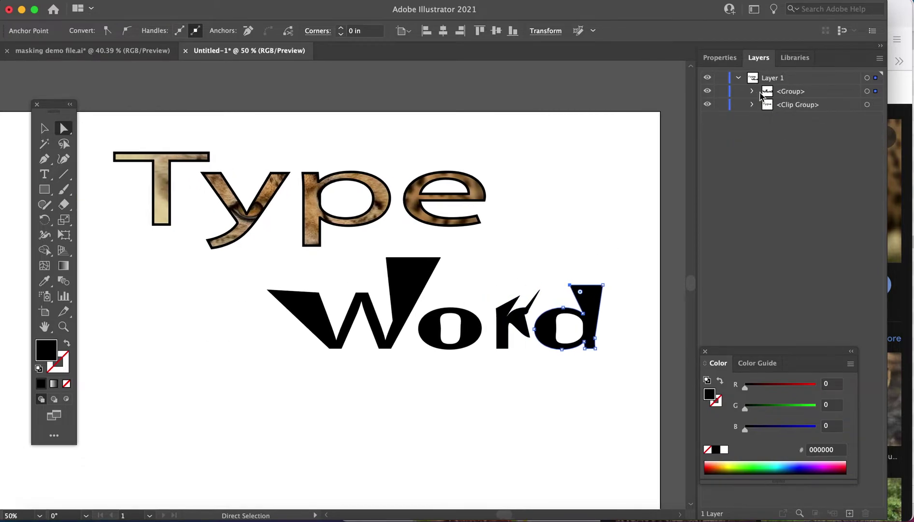
{"action": "left_click", "coordinate": [751, 91]}
{"action": "left_click", "coordinate": [747, 91]}
{"action": "left_click", "coordinate": [752, 105]}
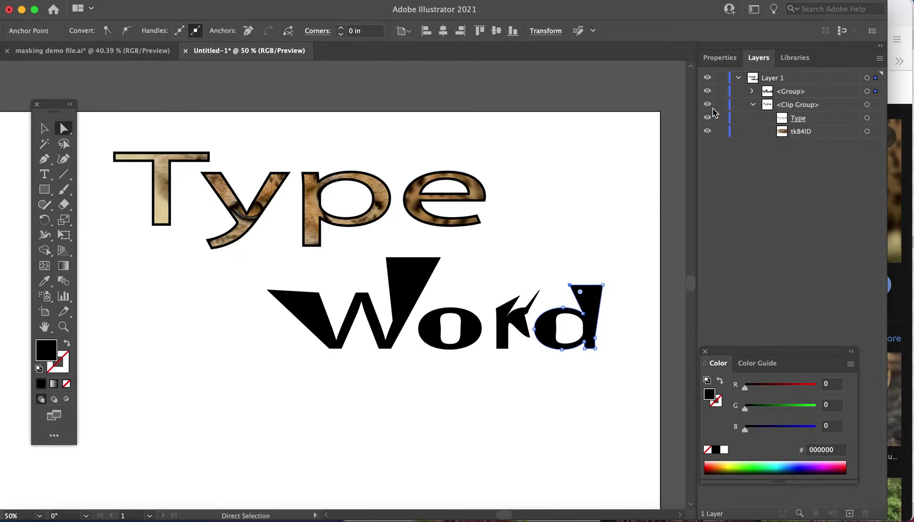
{"action": "left_click", "coordinate": [707, 105]}
{"action": "left_click", "coordinate": [707, 105]}
{"action": "left_click", "coordinate": [707, 104]}
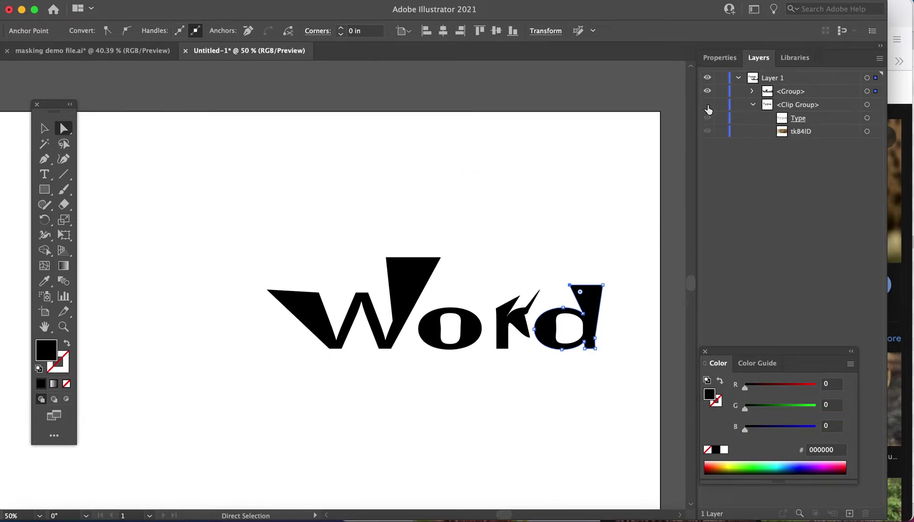
{"action": "left_click", "coordinate": [707, 107]}
{"action": "left_click", "coordinate": [752, 105]}
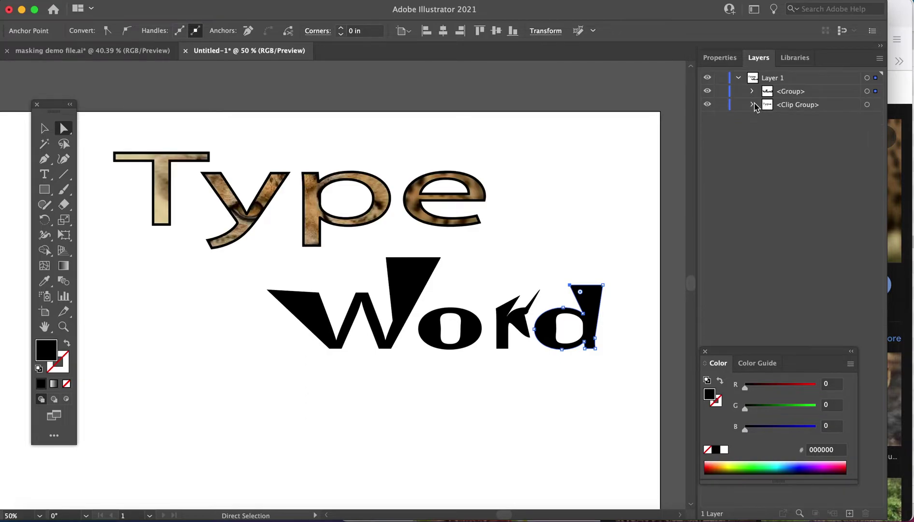
{"action": "left_click", "coordinate": [751, 92]}
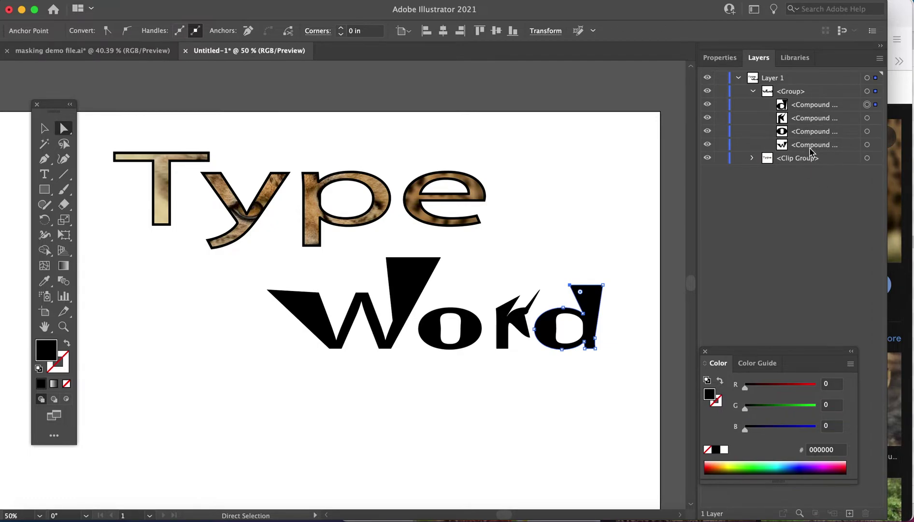
Copy the Animal Encyclopedia safari photo from Firefox's Google Images results.
{"action": "left_click", "coordinate": [902, 92]}
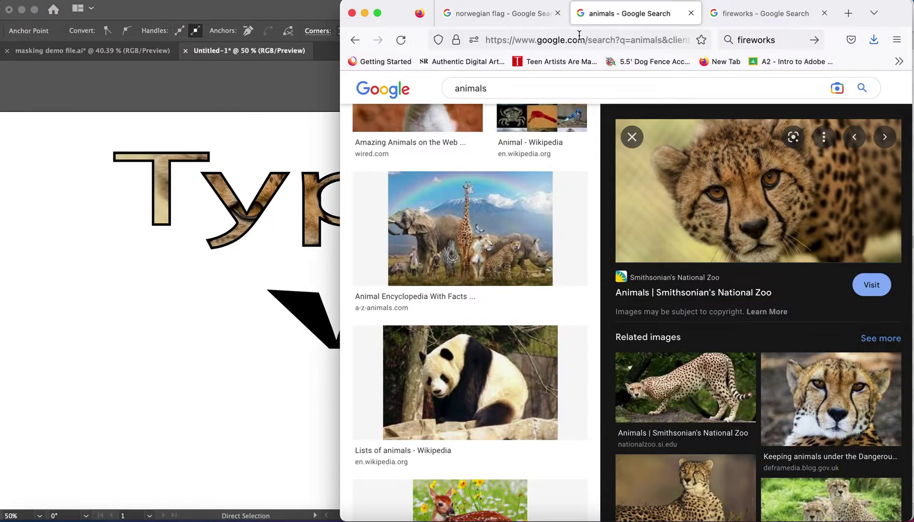
{"action": "left_click", "coordinate": [486, 209]}
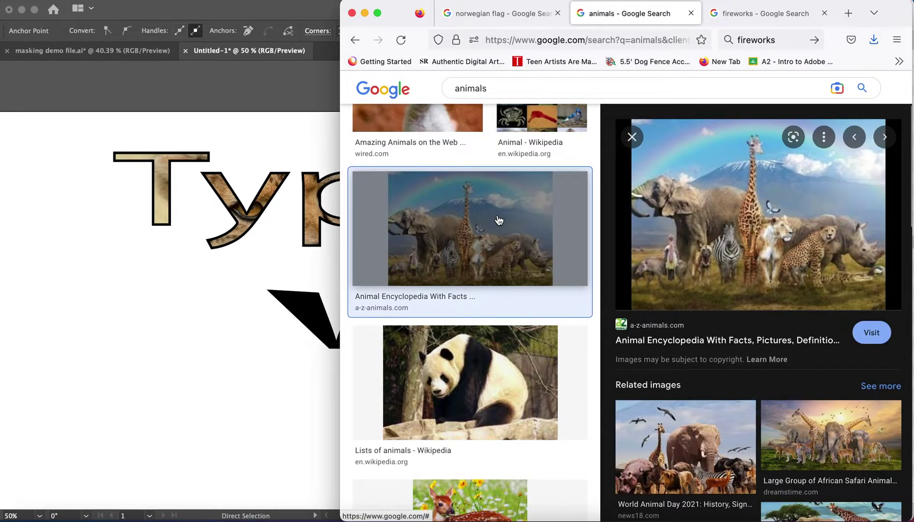
{"action": "right_click", "coordinate": [731, 197]}
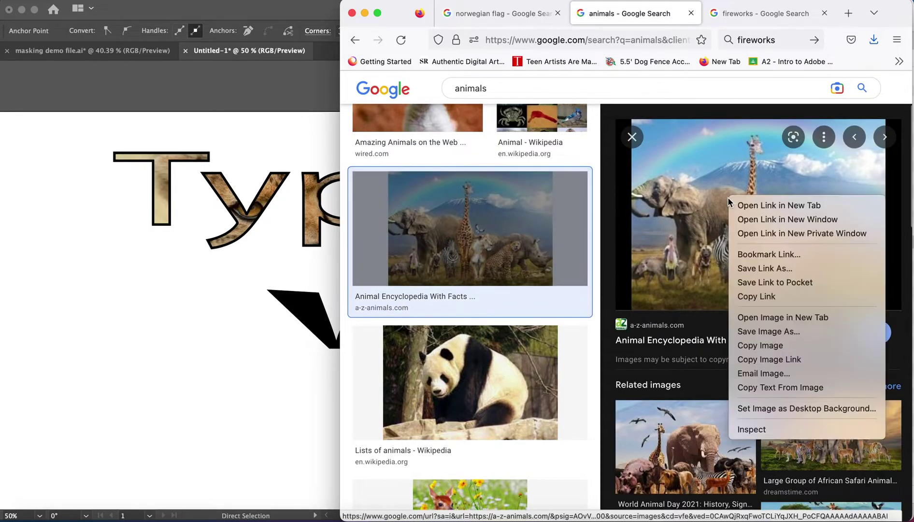
{"action": "left_click", "coordinate": [759, 345]}
{"action": "left_click", "coordinate": [275, 314]}
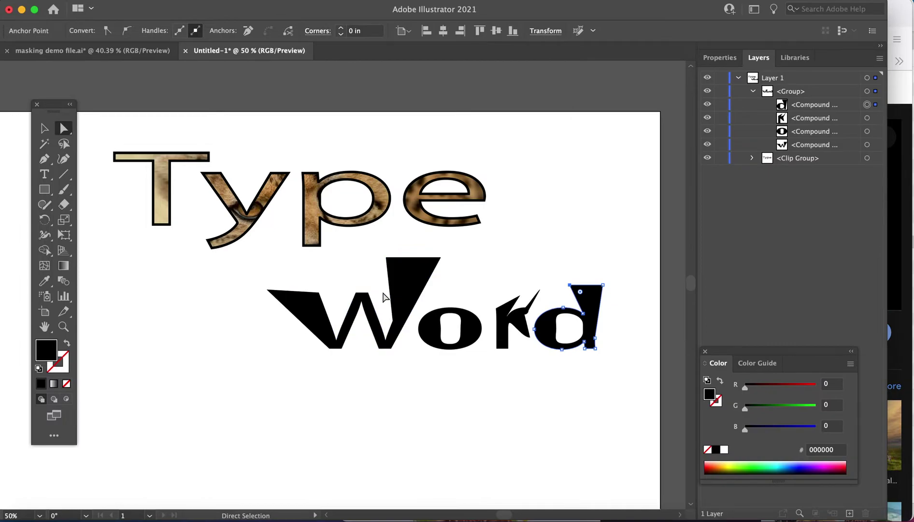
Paste the safari photo as 26dr6w, widen it to about 9.72 in and move it over Word.
{"action": "key", "text": "super+v"}
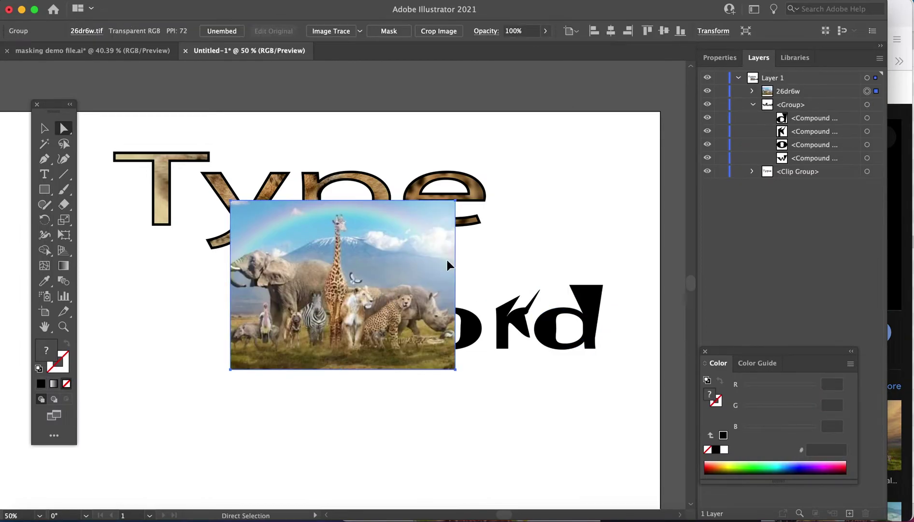
{"action": "left_click", "coordinate": [752, 91]}
{"action": "left_click", "coordinate": [863, 109]}
{"action": "left_click", "coordinate": [867, 105]}
{"action": "left_click", "coordinate": [45, 128]}
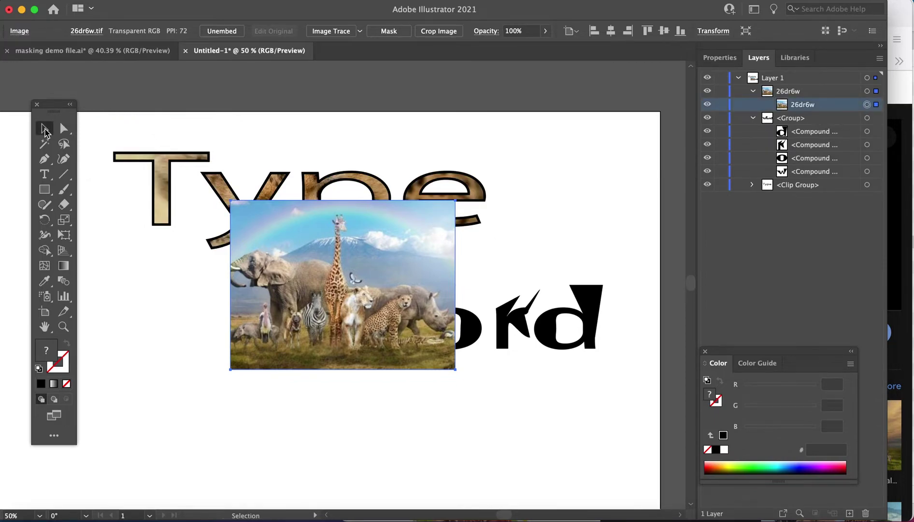
{"action": "left_click_drag", "start_coordinate": [455, 285], "coordinate": [626, 296]}
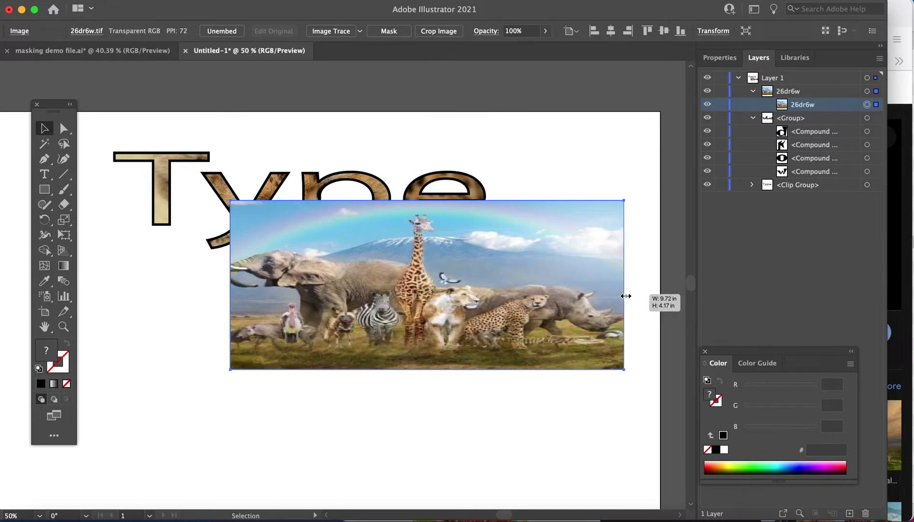
{"action": "left_click_drag", "start_coordinate": [515, 291], "coordinate": [519, 316]}
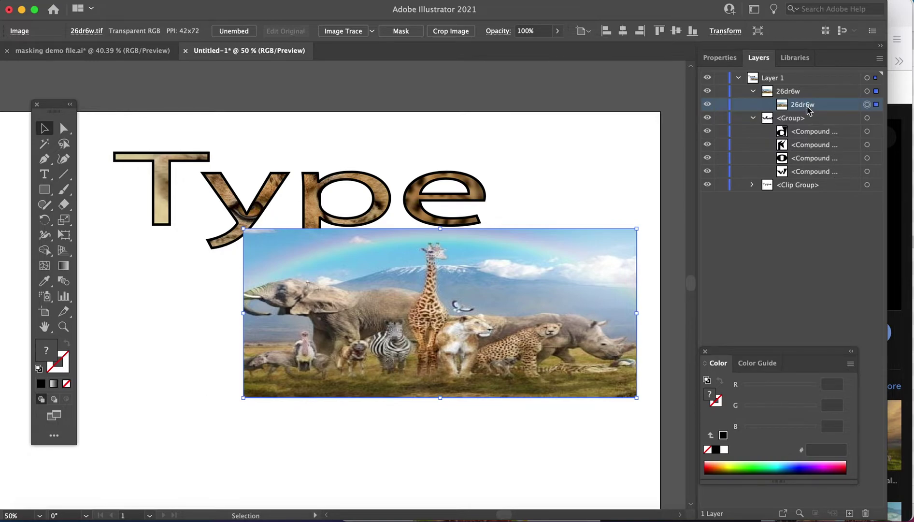
Move the 26dr6w photo into the Word group beneath the W path and select both together.
{"action": "left_click_drag", "start_coordinate": [808, 109], "coordinate": [803, 165]}
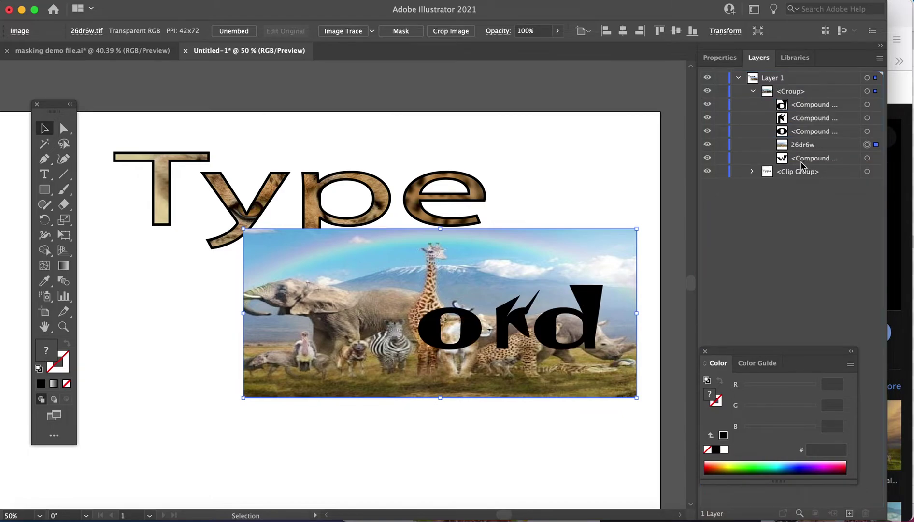
{"action": "left_click_drag", "start_coordinate": [805, 148], "coordinate": [814, 166]}
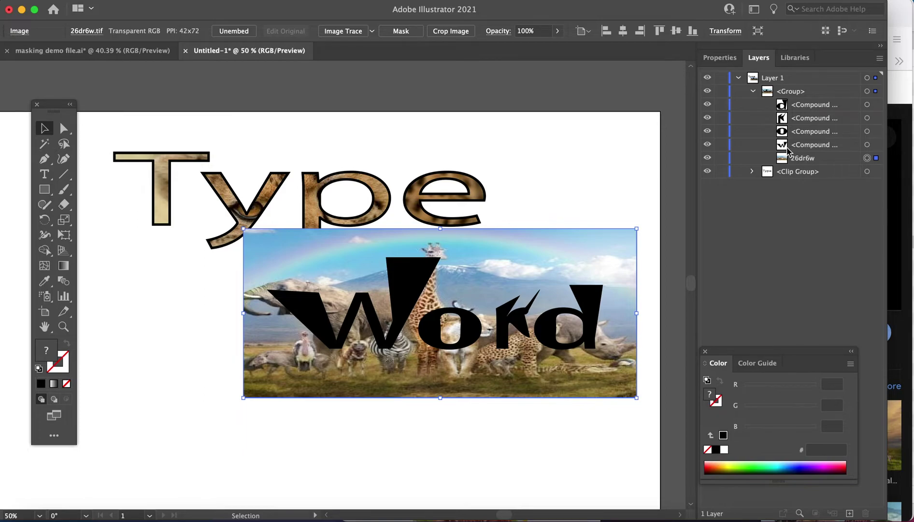
{"action": "left_click", "coordinate": [866, 145]}
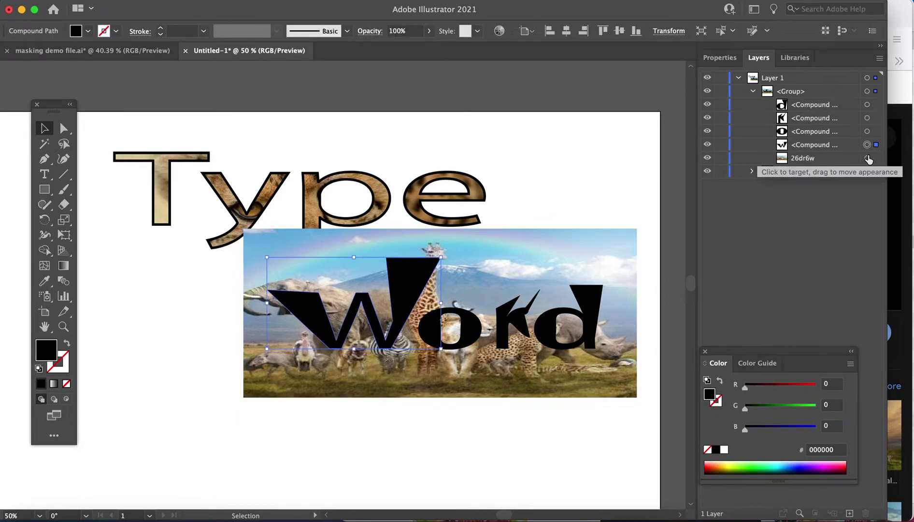
{"action": "left_click", "coordinate": [867, 160], "text": "shift"}
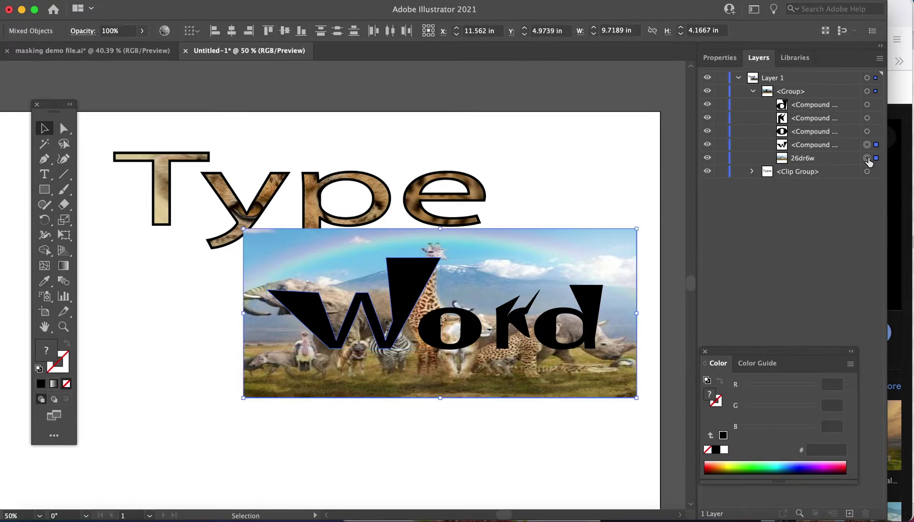
{"action": "left_click", "coordinate": [810, 145], "text": "shift"}
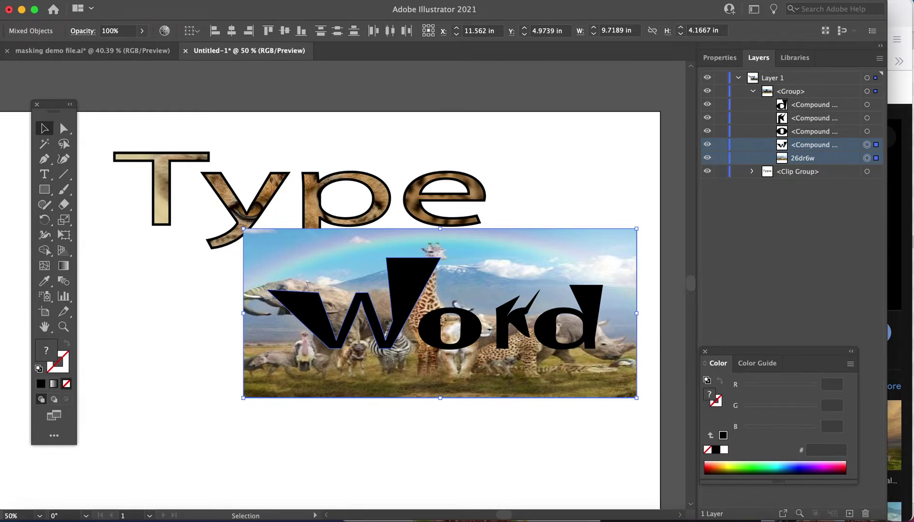
{"action": "right_click", "coordinate": [136, 194]}
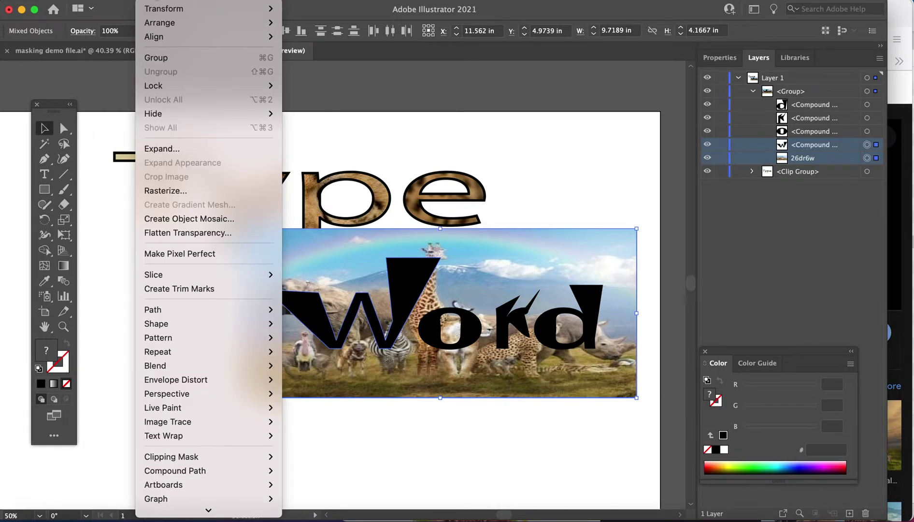
Make a clipping mask of the safari photo inside the W, then target the photo in the clip group.
{"action": "mouse_move", "coordinate": [240, 459]}
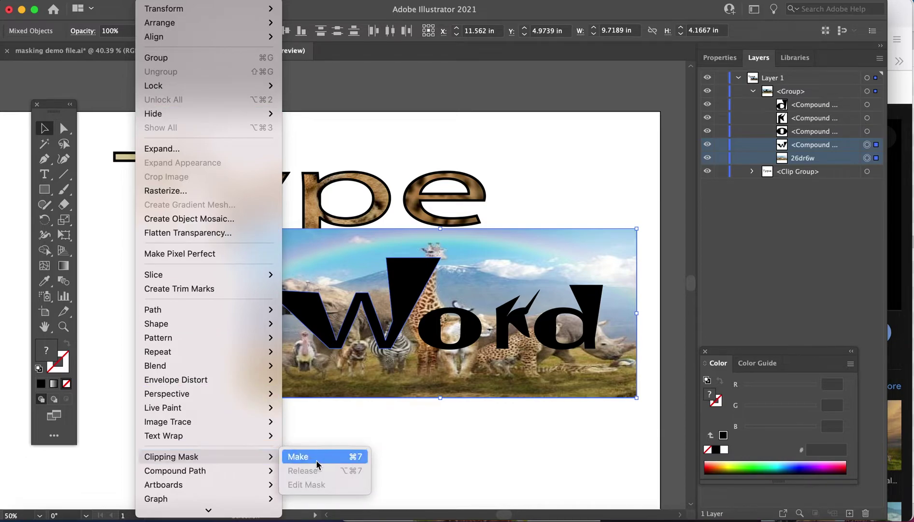
{"action": "left_click", "coordinate": [358, 457]}
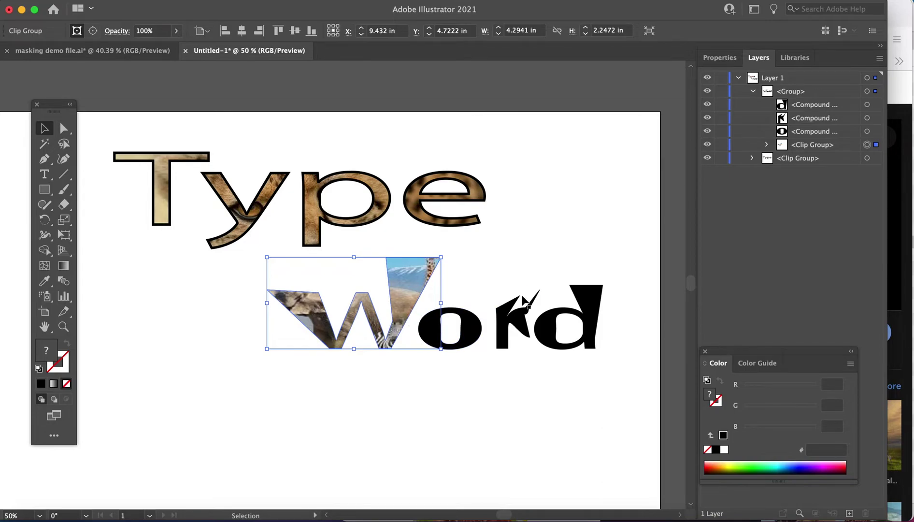
{"action": "left_click", "coordinate": [766, 145]}
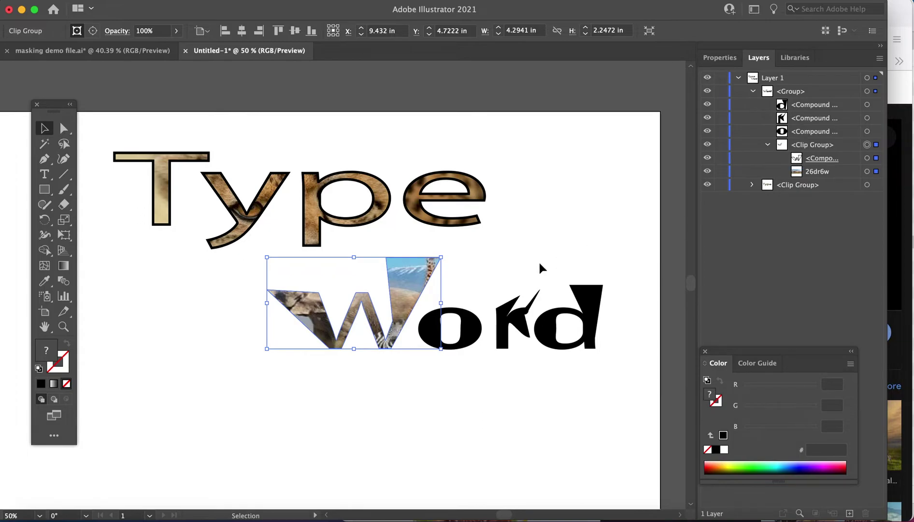
{"action": "left_click", "coordinate": [501, 250]}
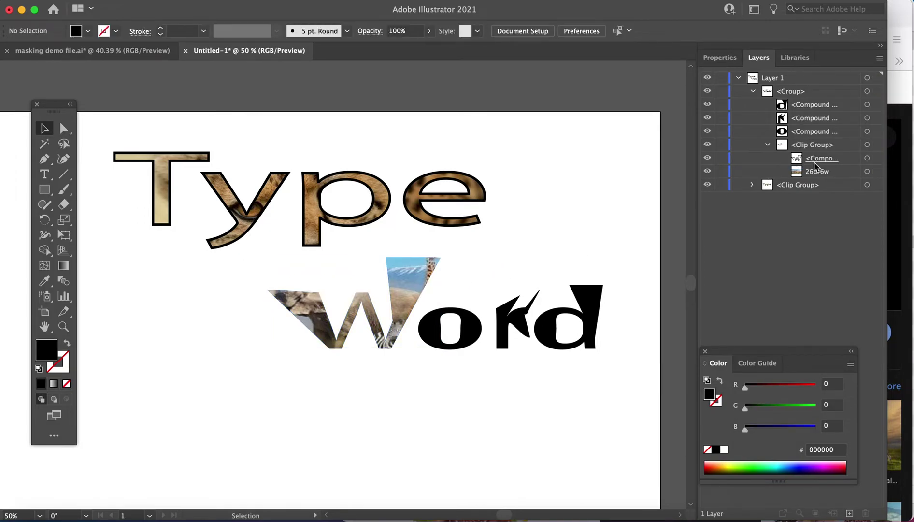
{"action": "left_click", "coordinate": [823, 173]}
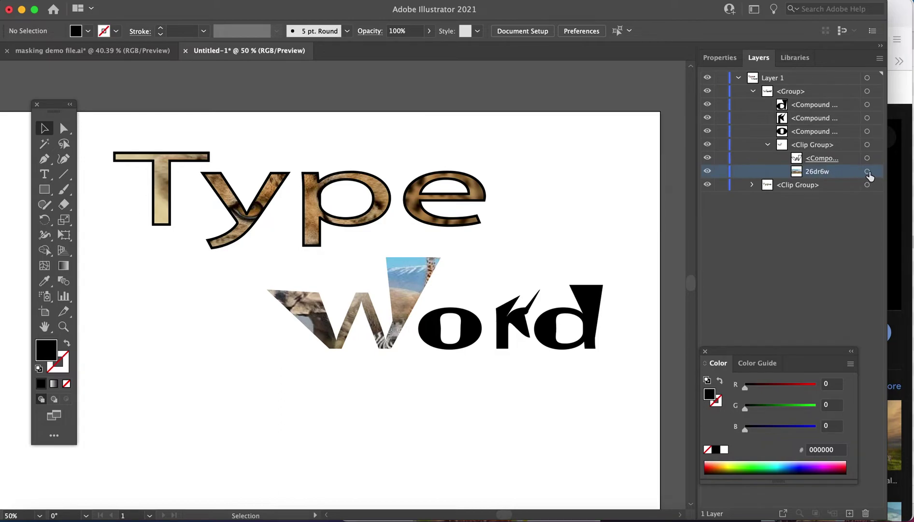
{"action": "left_click", "coordinate": [867, 172]}
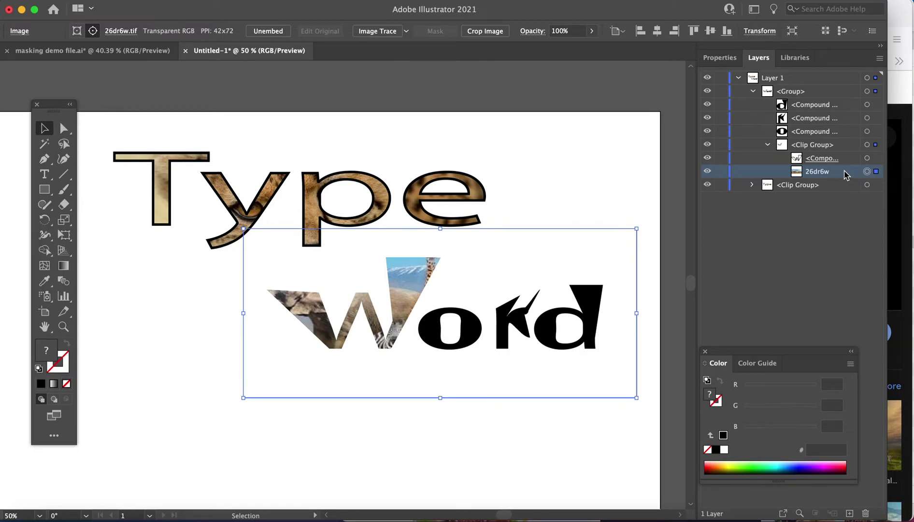
Paste a copy of the safari photo below the o path and clip it to the o with Cmd+7.
{"action": "key", "text": "cmd+v"}
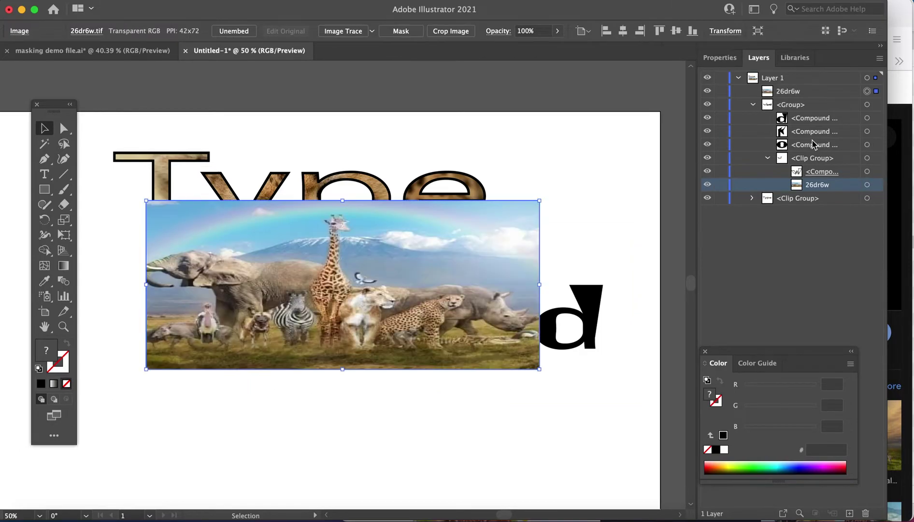
{"action": "left_click", "coordinate": [816, 93]}
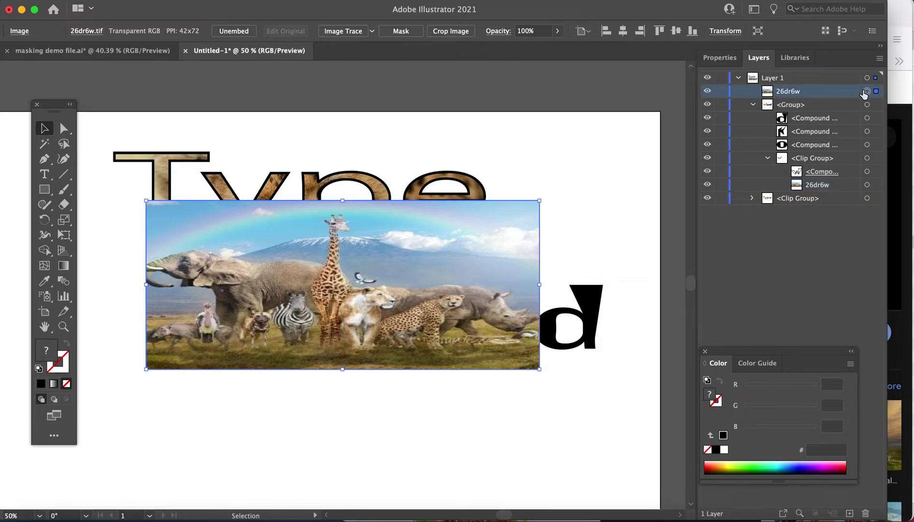
{"action": "left_click_drag", "start_coordinate": [841, 94], "coordinate": [831, 152]}
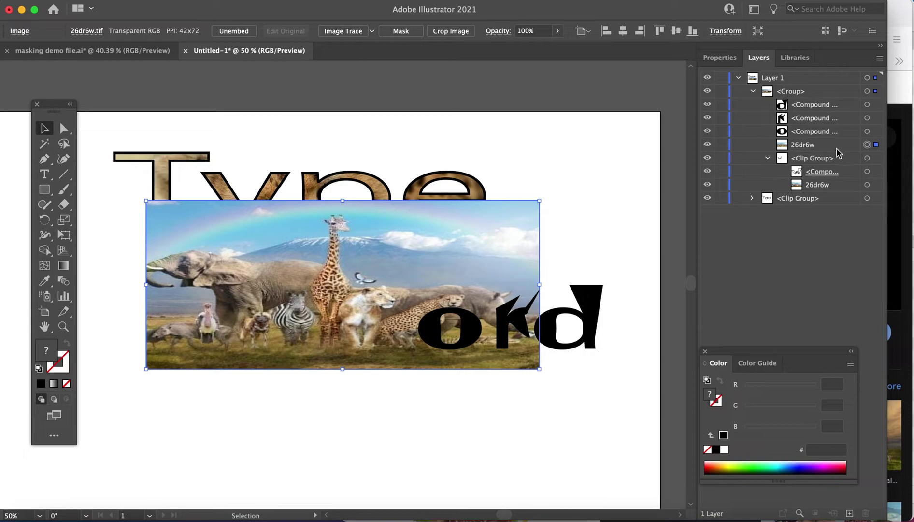
{"action": "left_click", "coordinate": [866, 131]}
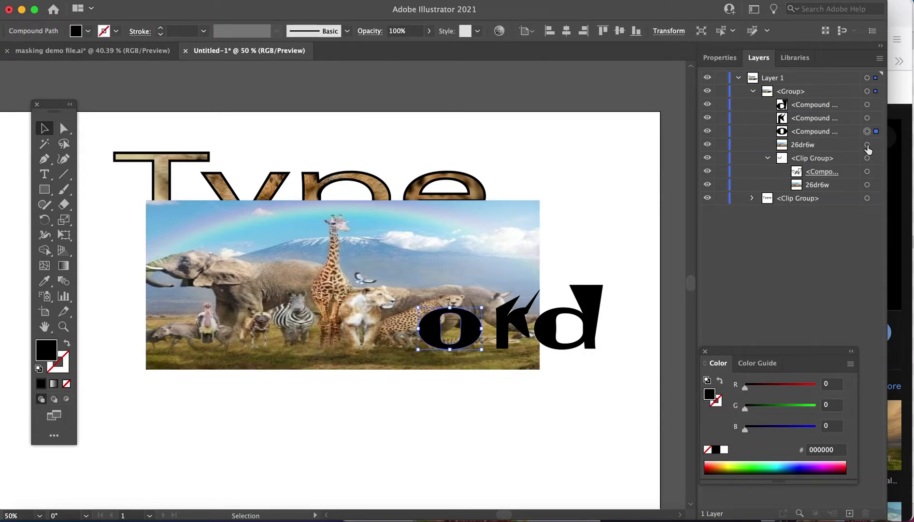
{"action": "left_click", "coordinate": [867, 146], "text": "shift"}
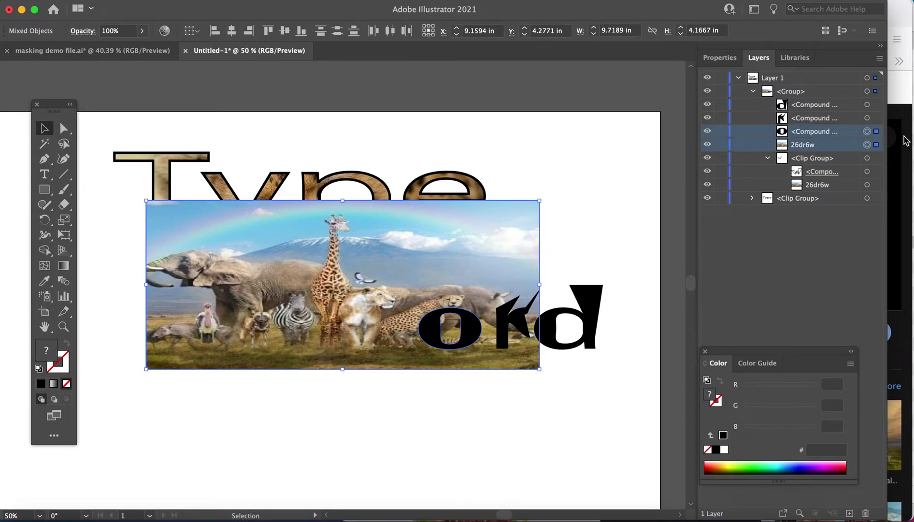
{"action": "key", "text": "super+7"}
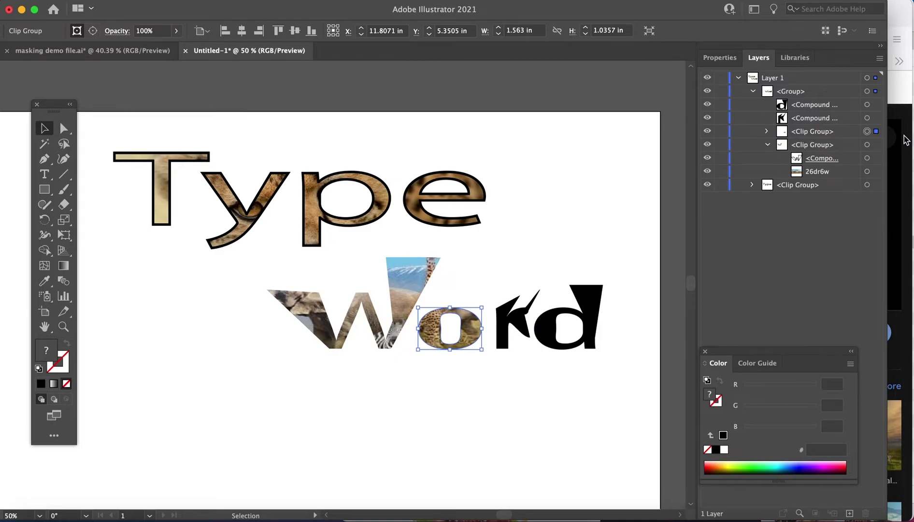
{"action": "left_click", "coordinate": [768, 132]}
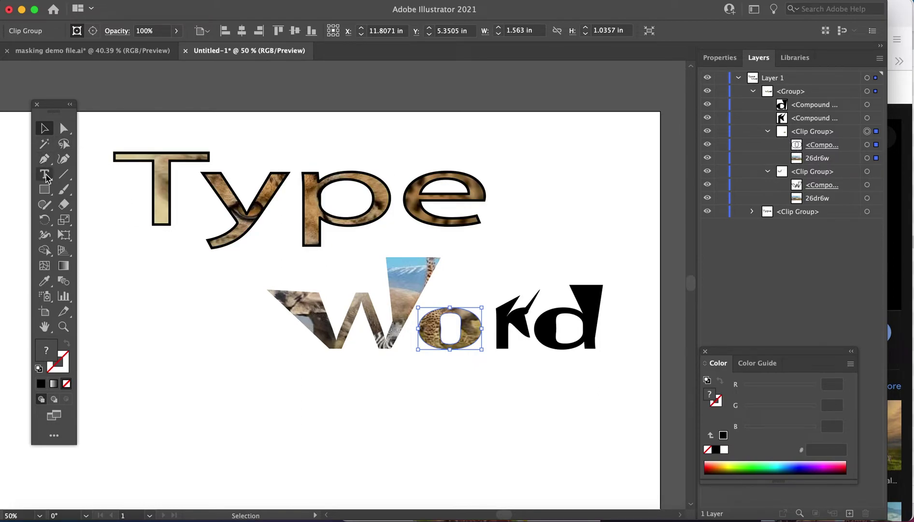
Draw a black five-pointed star at the artboard's lower left with the Star Tool.
{"action": "left_click", "coordinate": [45, 190]}
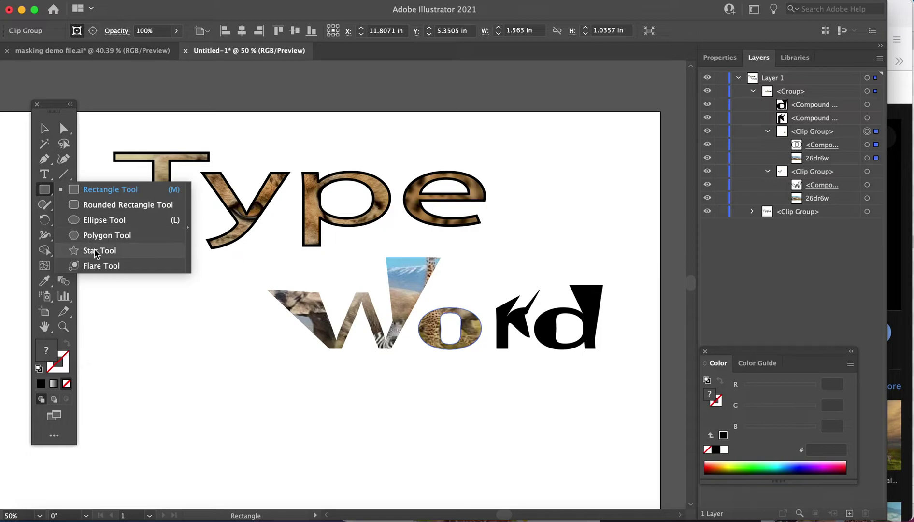
{"action": "left_click", "coordinate": [91, 250]}
{"action": "left_click_drag", "start_coordinate": [142, 369], "coordinate": [215, 439]}
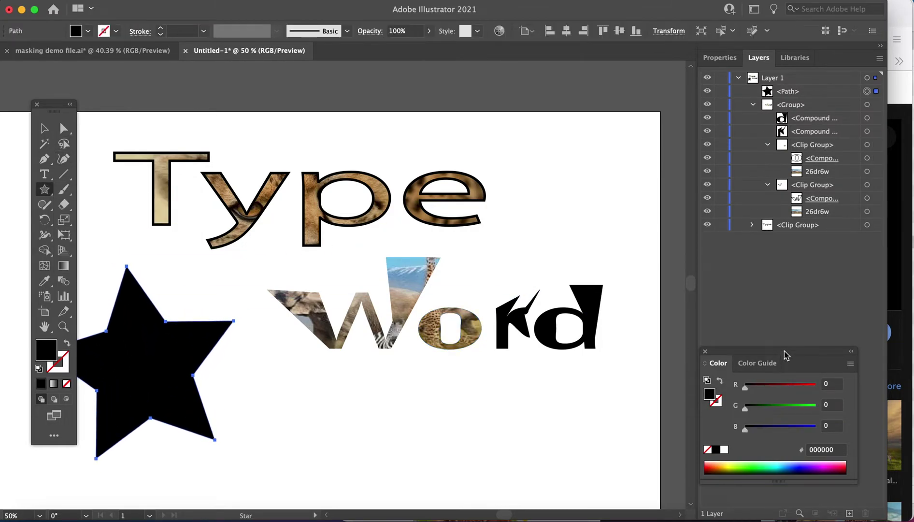
{"action": "left_click", "coordinate": [906, 81]}
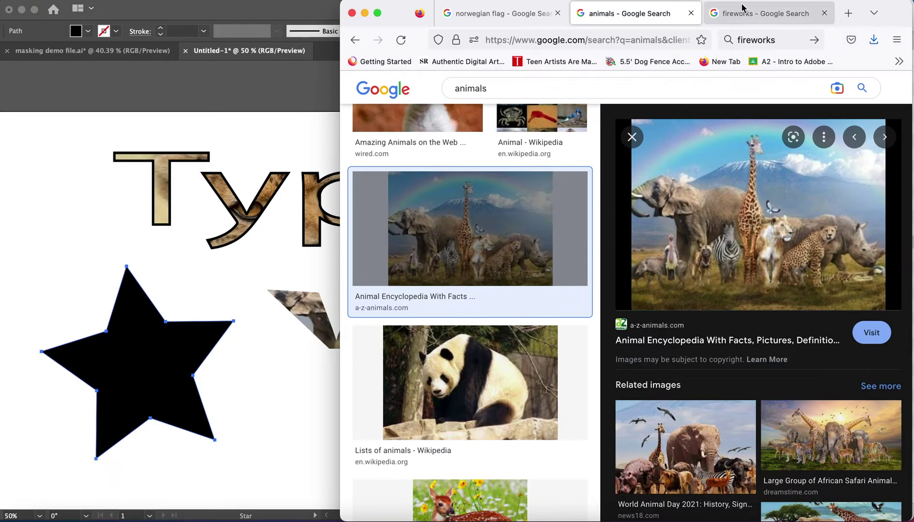
Copy the Crowley Texas fireworks image in Firefox and paste it onto the Illustrator artboard.
{"action": "left_click", "coordinate": [752, 16]}
{"action": "right_click", "coordinate": [637, 361]}
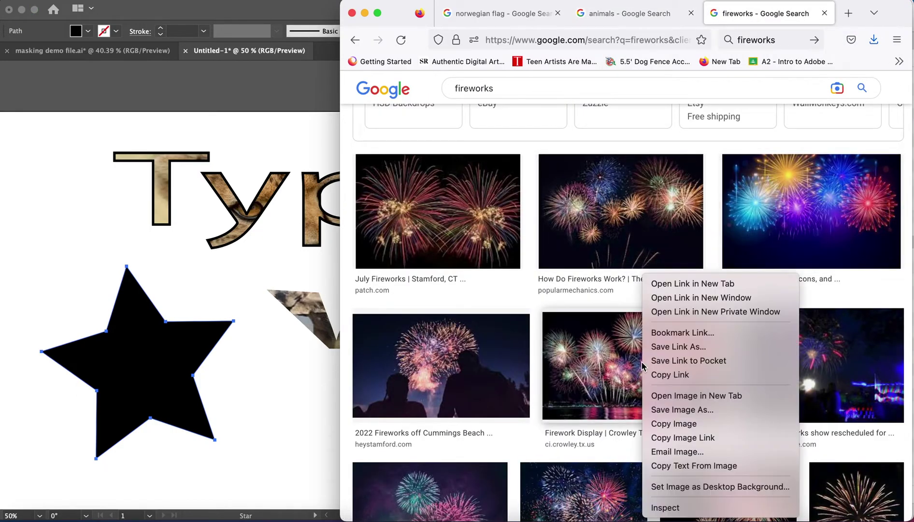
{"action": "key", "text": "Escape"}
{"action": "left_click", "coordinate": [683, 343]}
{"action": "right_click", "coordinate": [750, 183]}
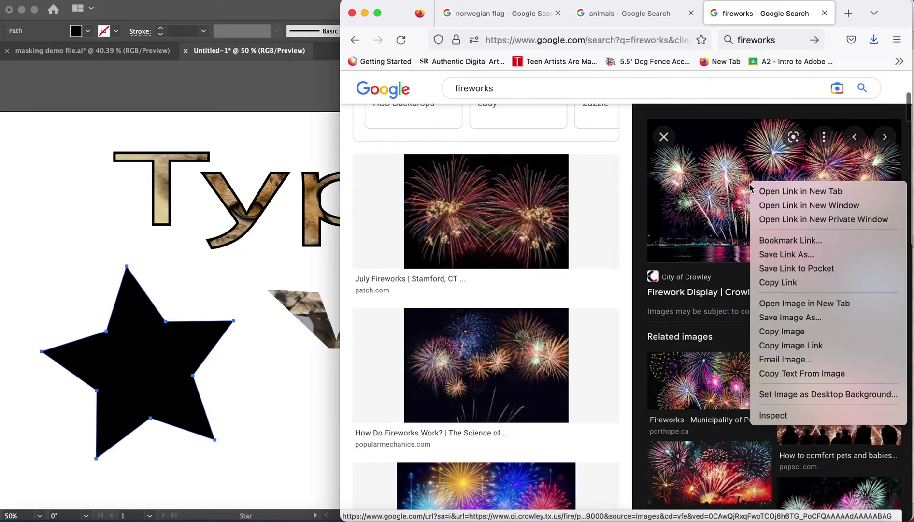
{"action": "left_click", "coordinate": [781, 331]}
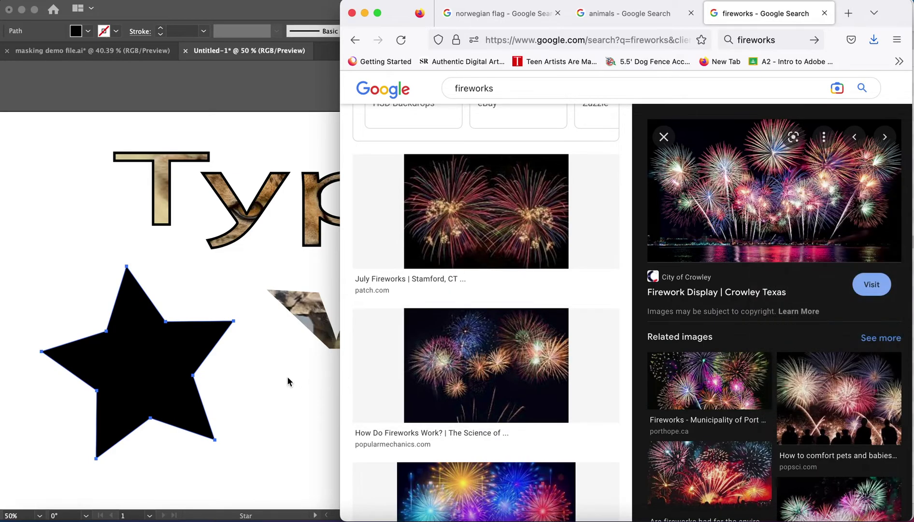
{"action": "left_click", "coordinate": [286, 376]}
{"action": "key", "text": "super+v"}
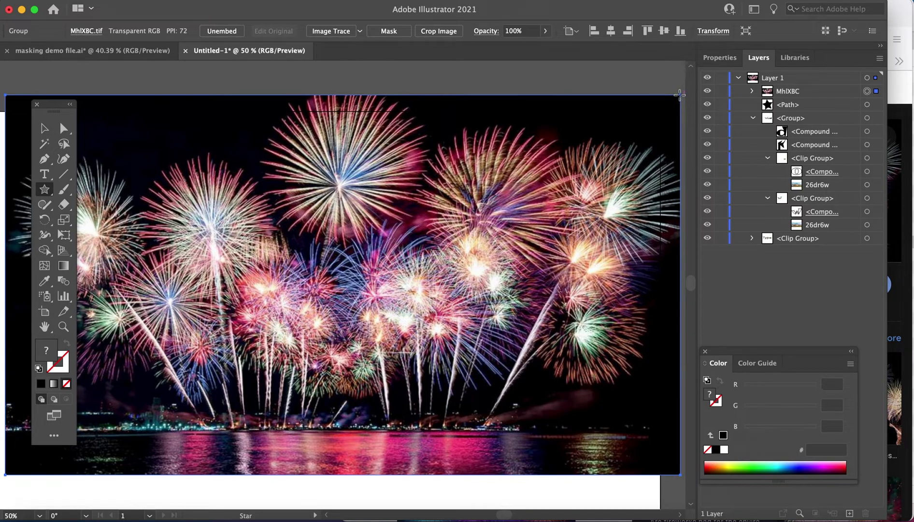
Shrink the fireworks image and move it over the star at the lower left.
{"action": "left_click", "coordinate": [44, 128]}
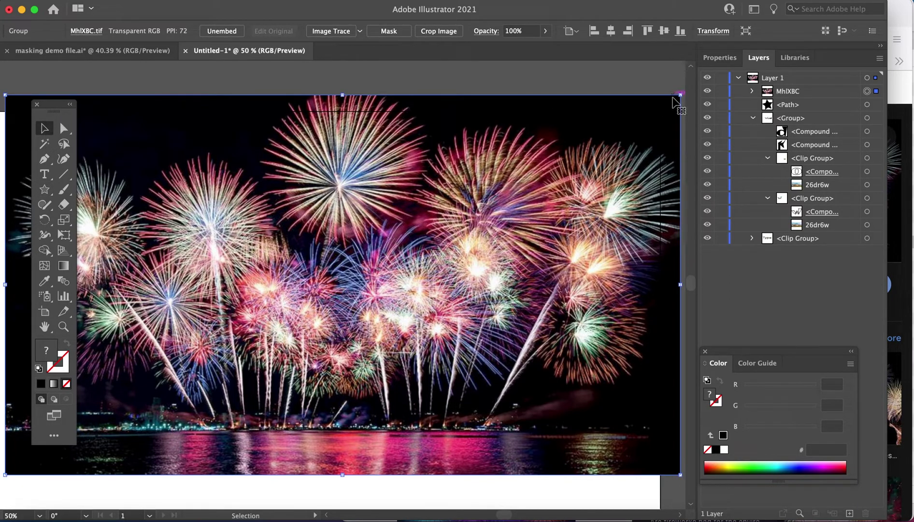
{"action": "left_click_drag", "start_coordinate": [679, 95], "coordinate": [337, 259]}
{"action": "left_click_drag", "start_coordinate": [237, 297], "coordinate": [211, 297]}
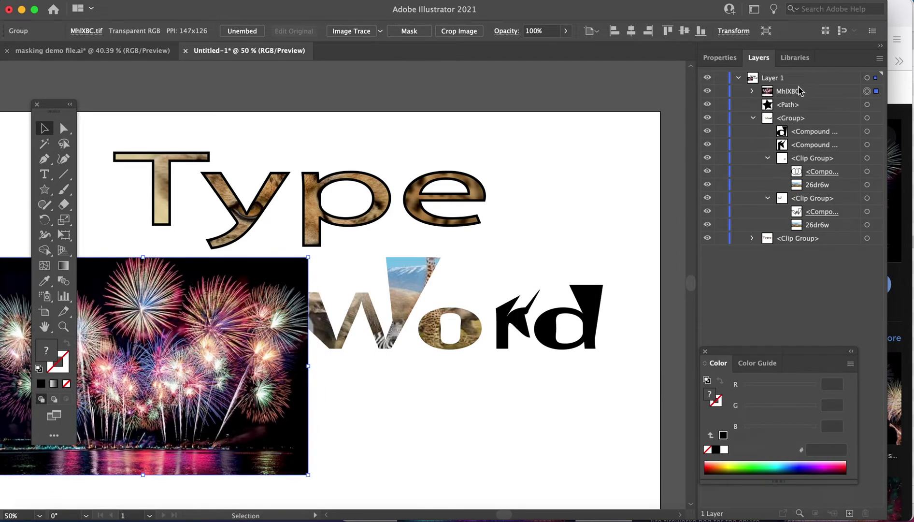
Stack the fireworks image beneath the star, select both and clip it into the star with Cmd+7.
{"action": "left_click", "coordinate": [753, 92]}
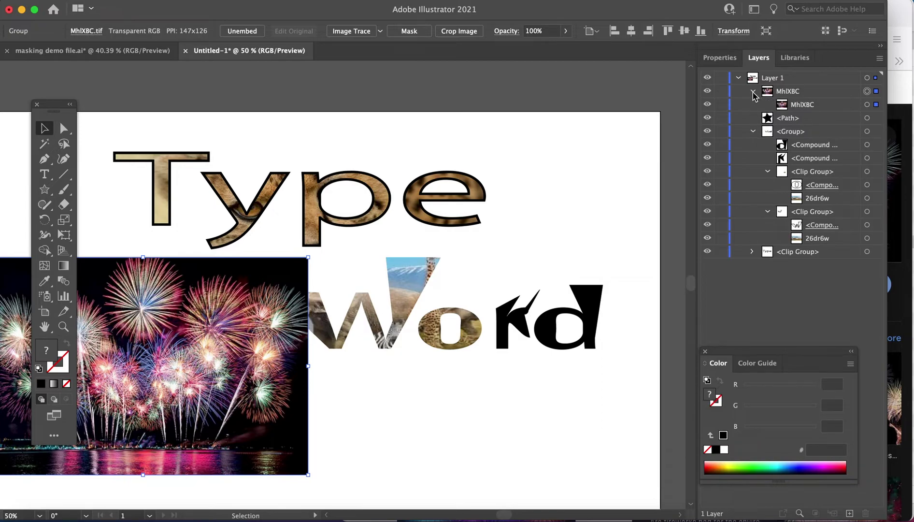
{"action": "left_click", "coordinate": [867, 104]}
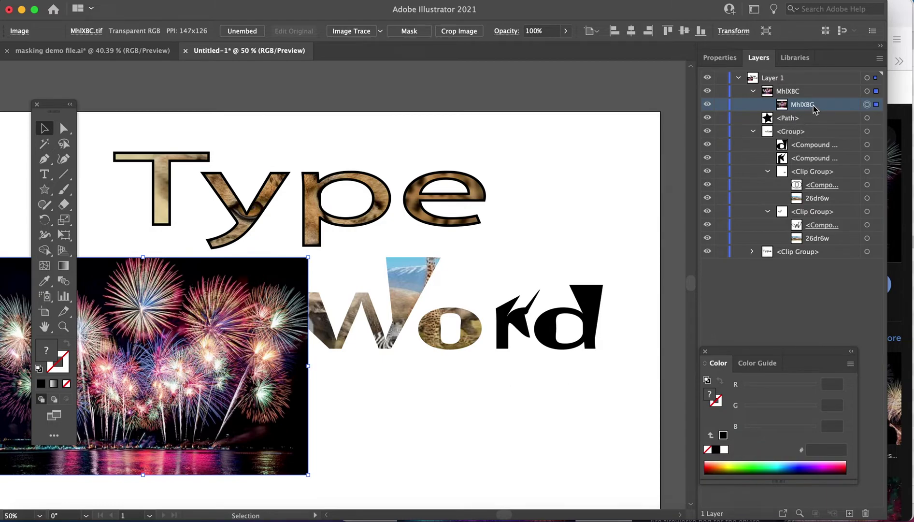
{"action": "left_click_drag", "start_coordinate": [815, 109], "coordinate": [811, 125]}
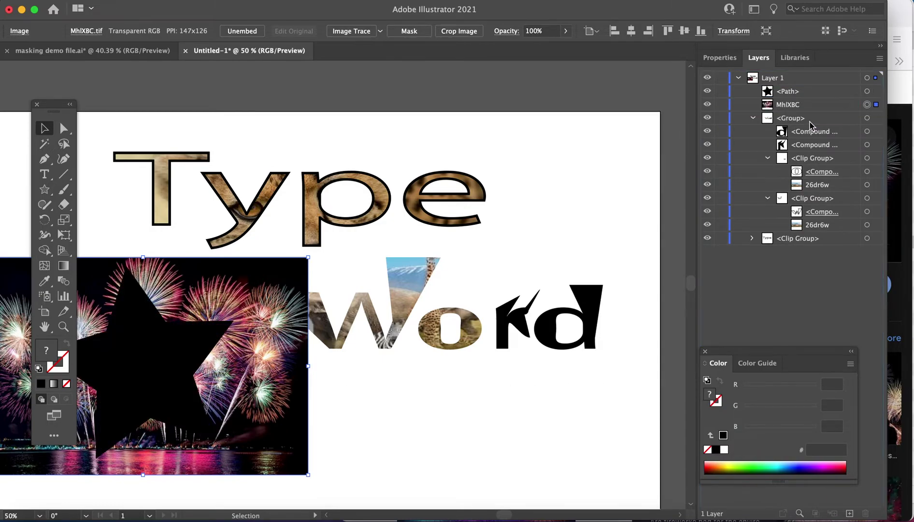
{"action": "left_click", "coordinate": [867, 91], "text": "shift"}
{"action": "left_click", "coordinate": [832, 93]}
{"action": "left_click", "coordinate": [830, 106], "text": "shift"}
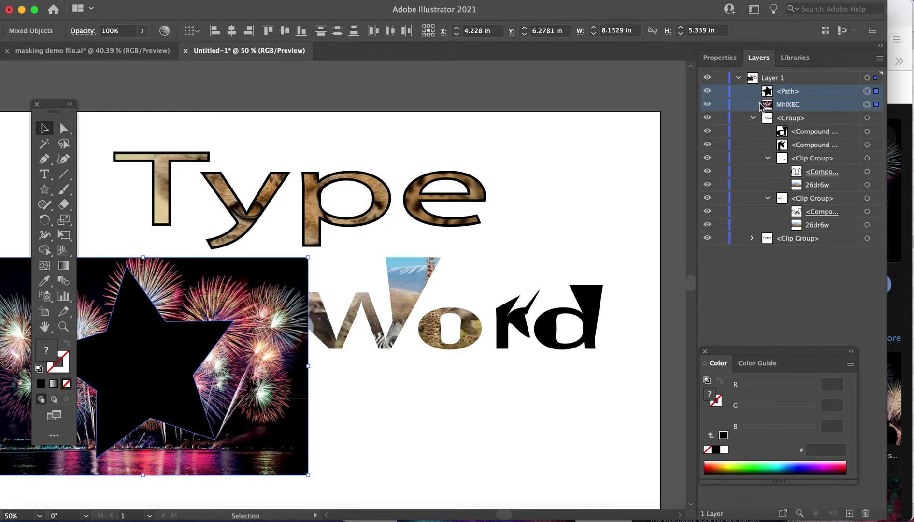
{"action": "key", "text": "super+7"}
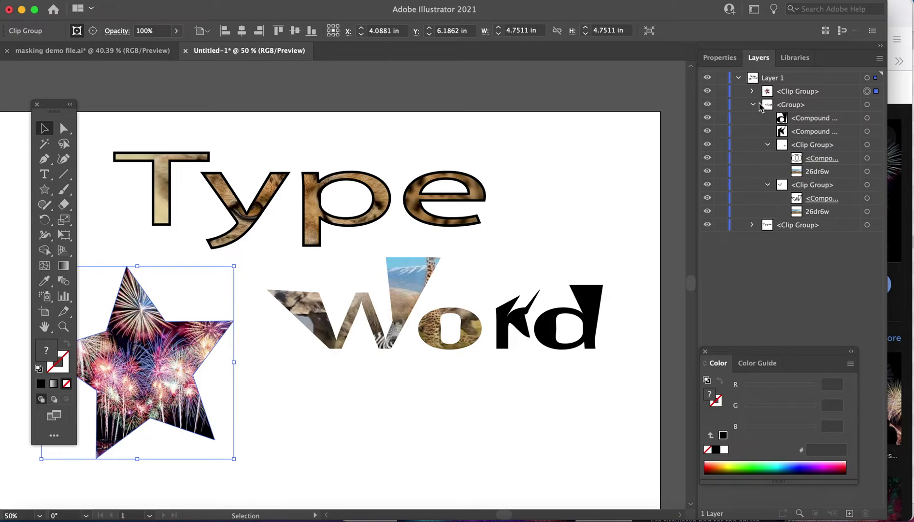
{"action": "left_click", "coordinate": [63, 188]}
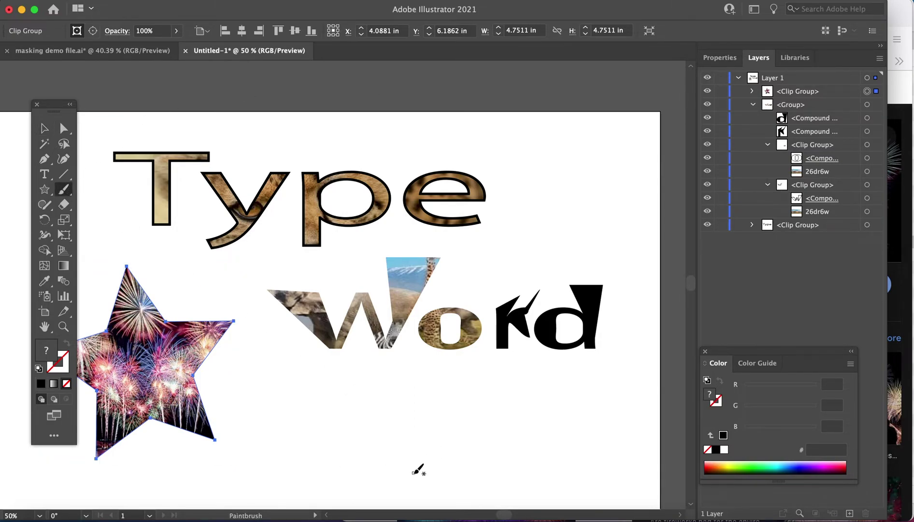
Paint a closed wavy outline below Word, then copy the waving Norwegian flag photo from Firefox.
{"action": "mouse_move", "coordinate": [410, 474]}
{"action": "left_mouse_down"}
{"action": "mouse_move", "coordinate": [349, 439]}
{"action": "mouse_move", "coordinate": [344, 410]}
{"action": "mouse_move", "coordinate": [356, 392]}
{"action": "mouse_move", "coordinate": [401, 406]}
{"action": "mouse_move", "coordinate": [479, 384]}
{"action": "mouse_move", "coordinate": [490, 402]}
{"action": "mouse_move", "coordinate": [522, 413]}
{"action": "mouse_move", "coordinate": [543, 400]}
{"action": "mouse_move", "coordinate": [578, 443]}
{"action": "mouse_move", "coordinate": [572, 473]}
{"action": "mouse_move", "coordinate": [536, 473]}
{"action": "mouse_move", "coordinate": [505, 458]}
{"action": "mouse_move", "coordinate": [457, 481]}
{"action": "mouse_move", "coordinate": [406, 472]}
{"action": "left_mouse_up"}
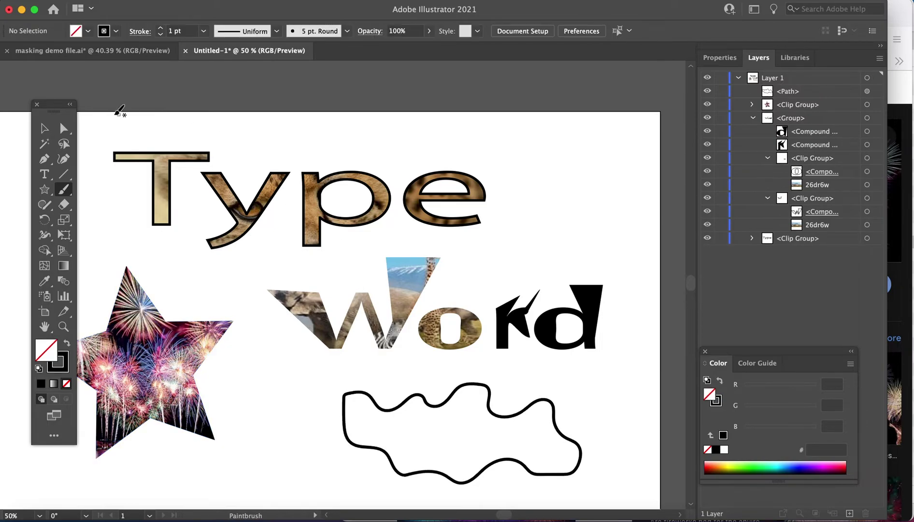
{"action": "left_click", "coordinate": [904, 90]}
{"action": "left_click", "coordinate": [513, 19]}
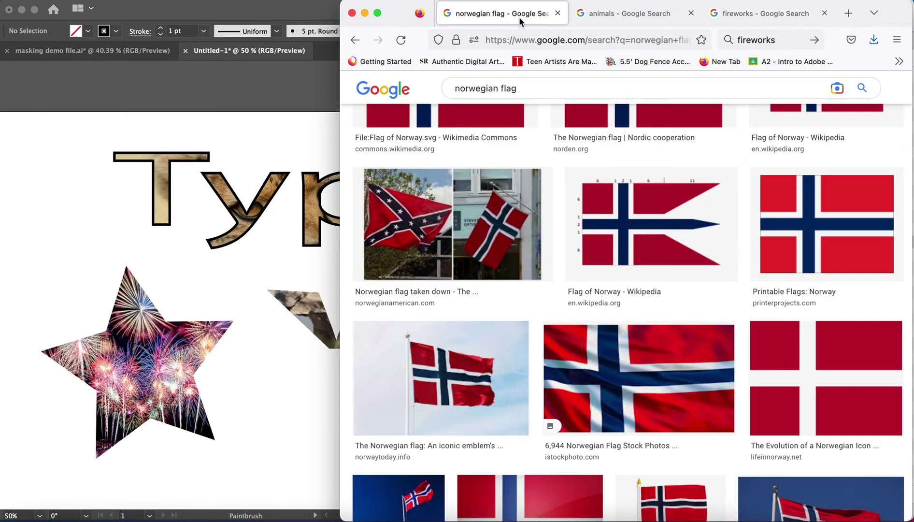
{"action": "left_click", "coordinate": [661, 380]}
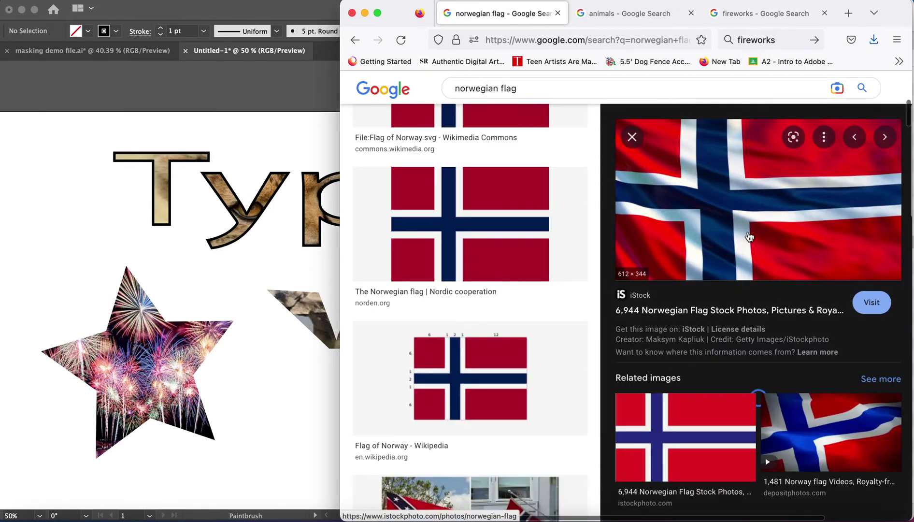
{"action": "right_click", "coordinate": [750, 231]}
{"action": "left_click", "coordinate": [792, 379]}
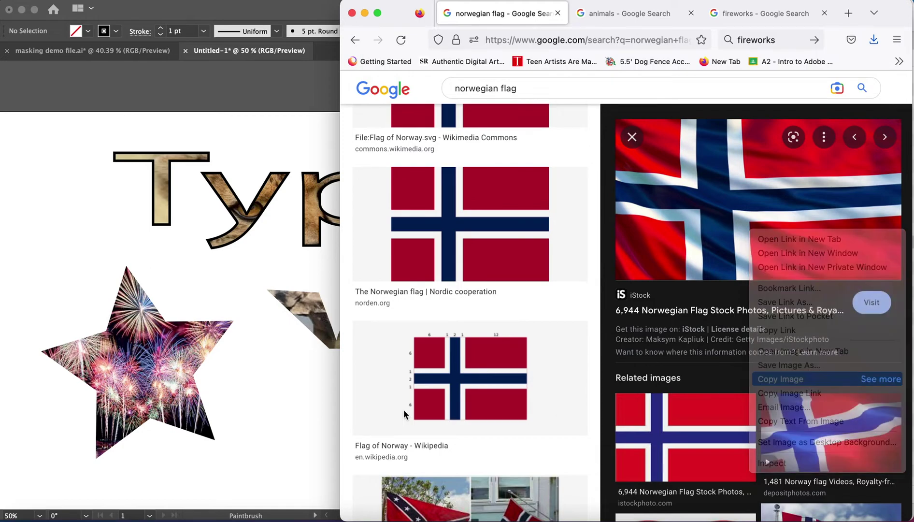
{"action": "left_click", "coordinate": [296, 408]}
Paste and shrink the Norwegian flag over the wavy outline, stack it beneath the path, and clip it with Cmd+7.
{"action": "key", "text": "super+v"}
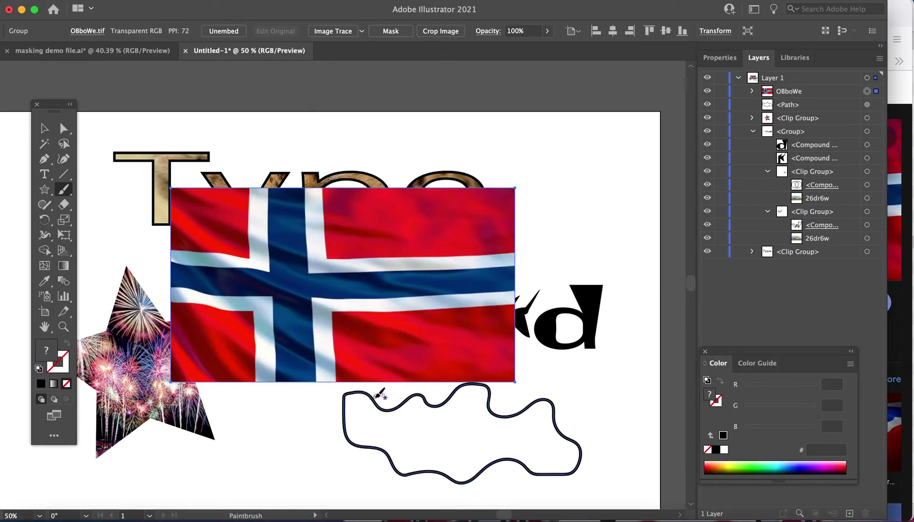
{"action": "left_click", "coordinate": [45, 129]}
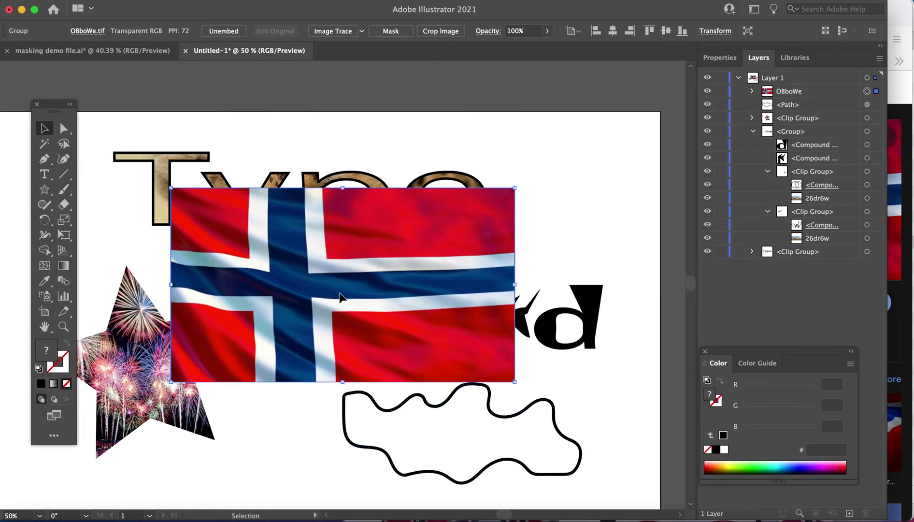
{"action": "left_click_drag", "start_coordinate": [338, 297], "coordinate": [466, 443]}
{"action": "left_click_drag", "start_coordinate": [642, 332], "coordinate": [597, 392]}
{"action": "left_click_drag", "start_coordinate": [543, 406], "coordinate": [540, 382]}
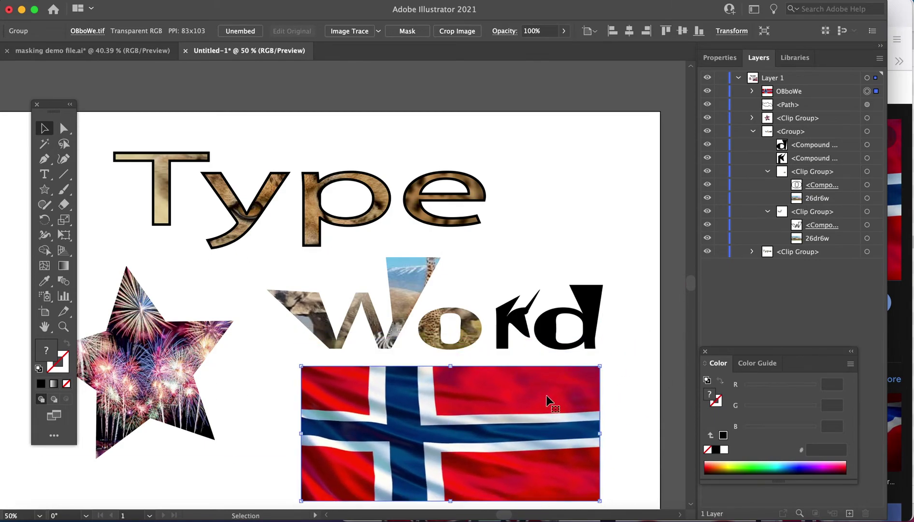
{"action": "left_click", "coordinate": [752, 92]}
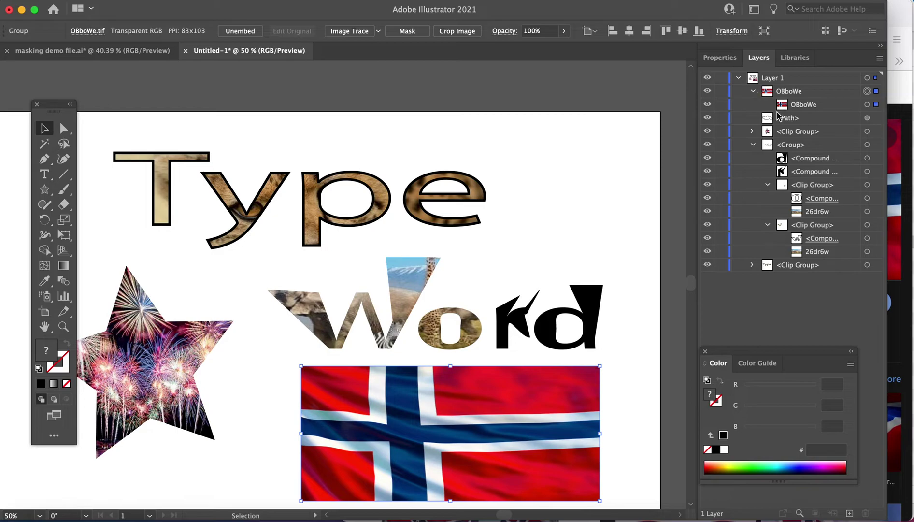
{"action": "left_click_drag", "start_coordinate": [830, 107], "coordinate": [830, 125]}
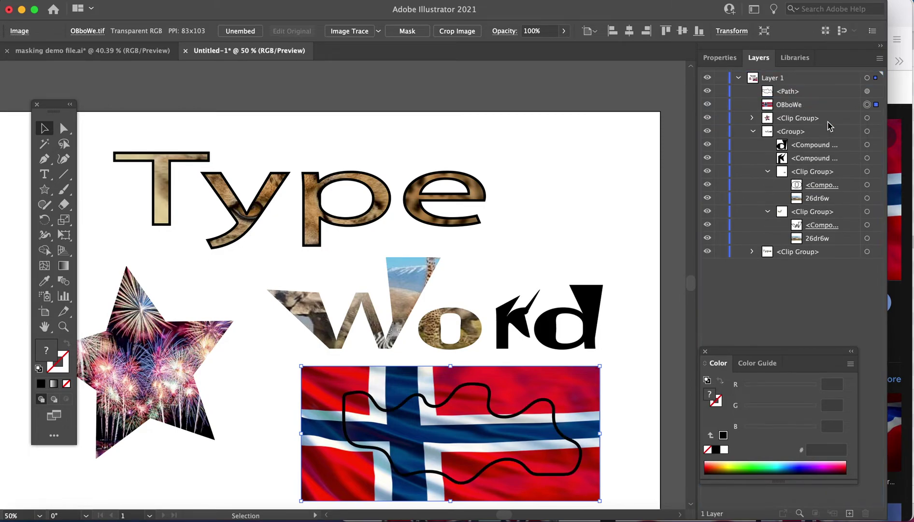
{"action": "left_click", "coordinate": [867, 92], "text": "shift"}
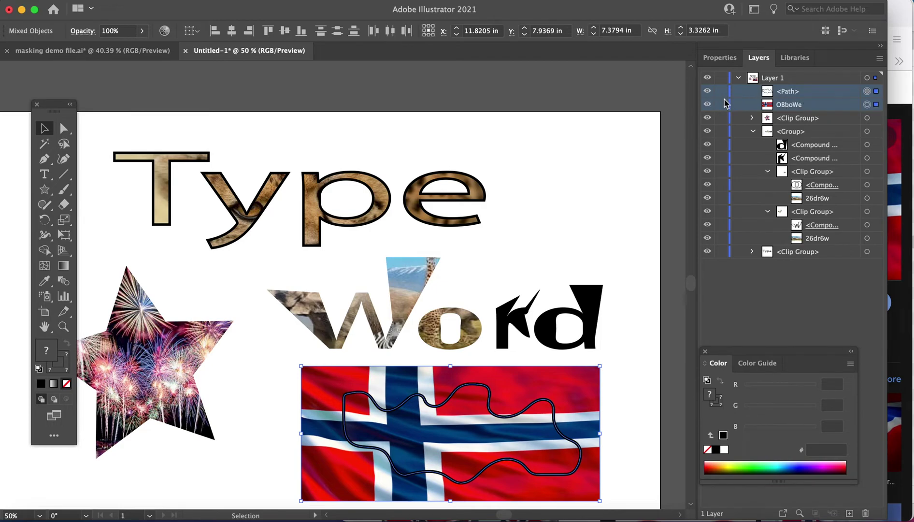
{"action": "key", "text": "super+7"}
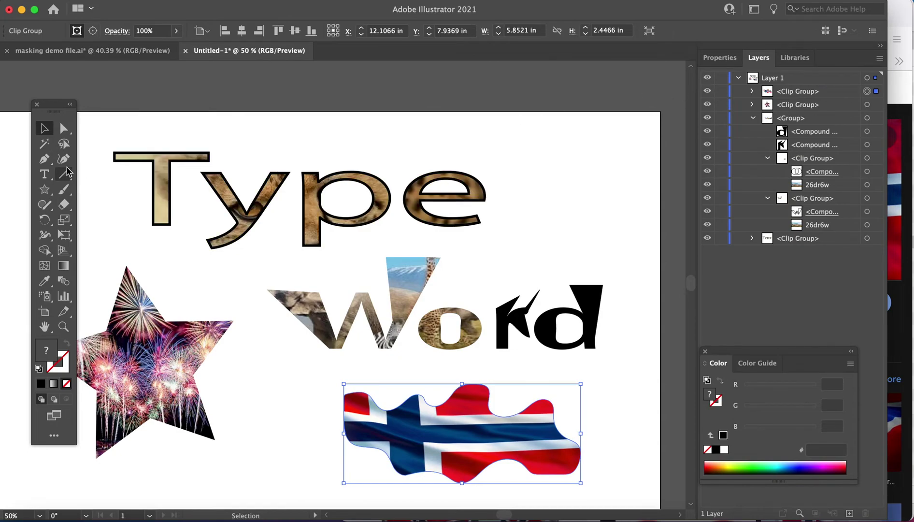
{"action": "left_click", "coordinate": [515, 165]}
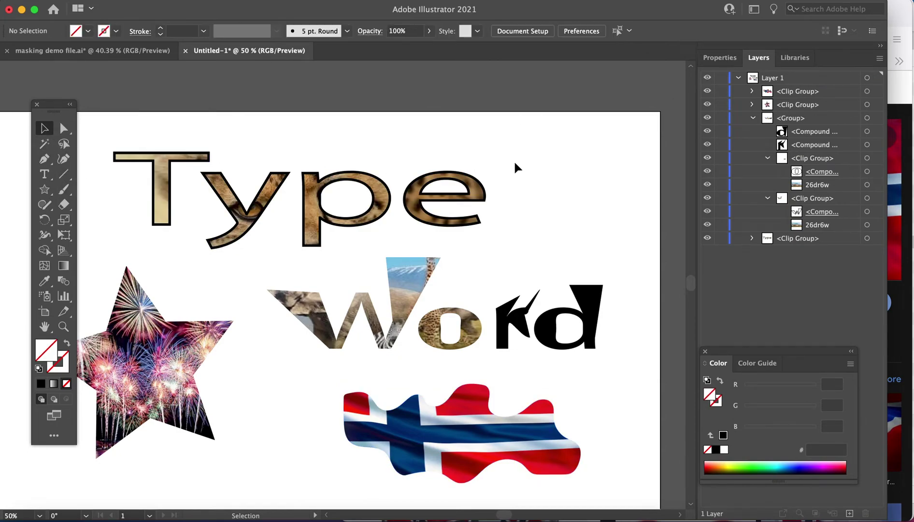
{"action": "scroll", "coordinate": [425, 179], "scroll_direction": "left", "scroll_amount": 2}
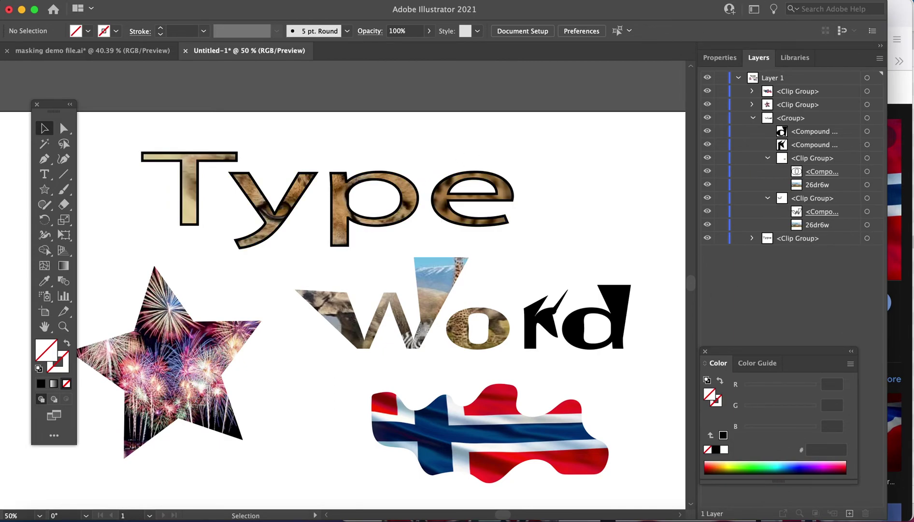
{"action": "left_click", "coordinate": [838, 228]}
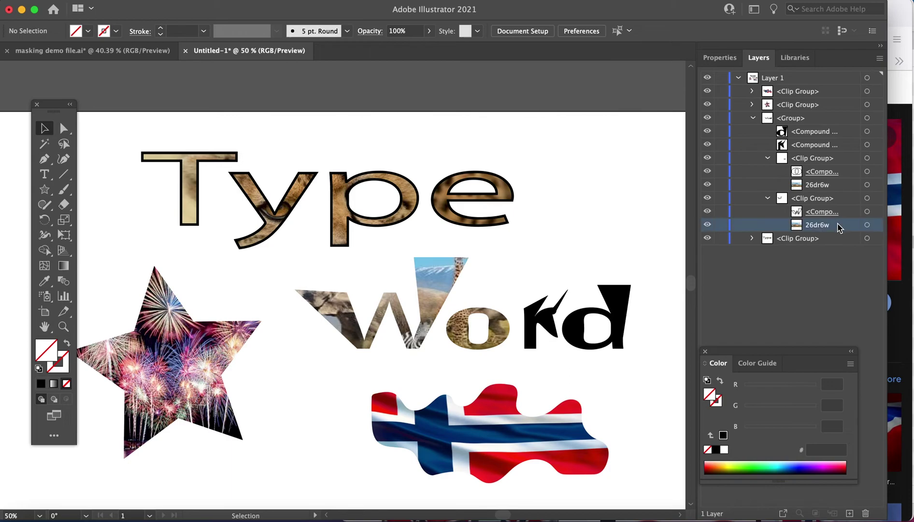
In the Layers panel, target the 26dr6w photo and add the W <Compound Path> to the selection.
{"action": "left_click", "coordinate": [867, 226]}
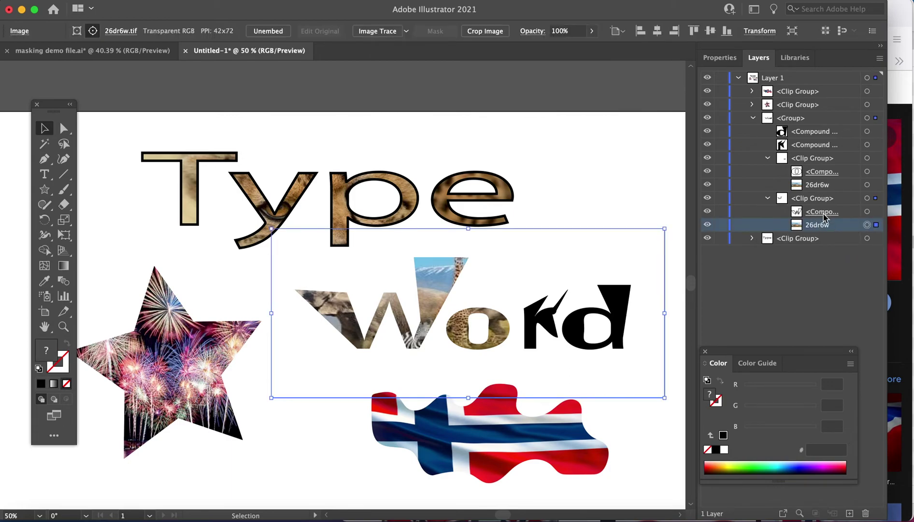
{"action": "left_click", "coordinate": [867, 213]}
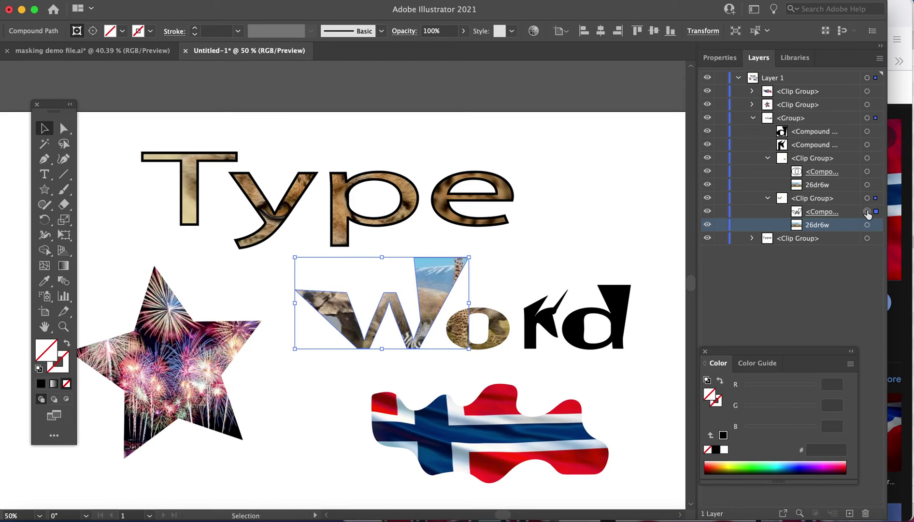
{"action": "left_click", "coordinate": [866, 225]}
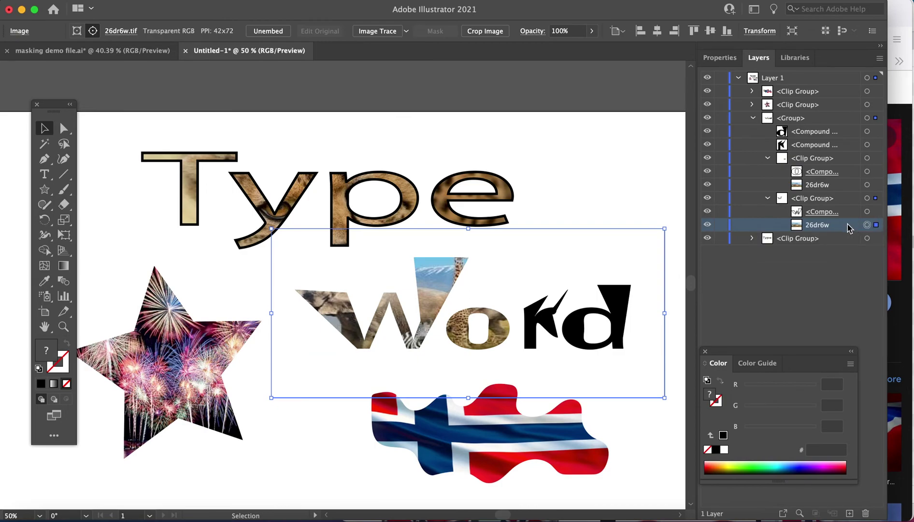
{"action": "left_click", "coordinate": [867, 212]}
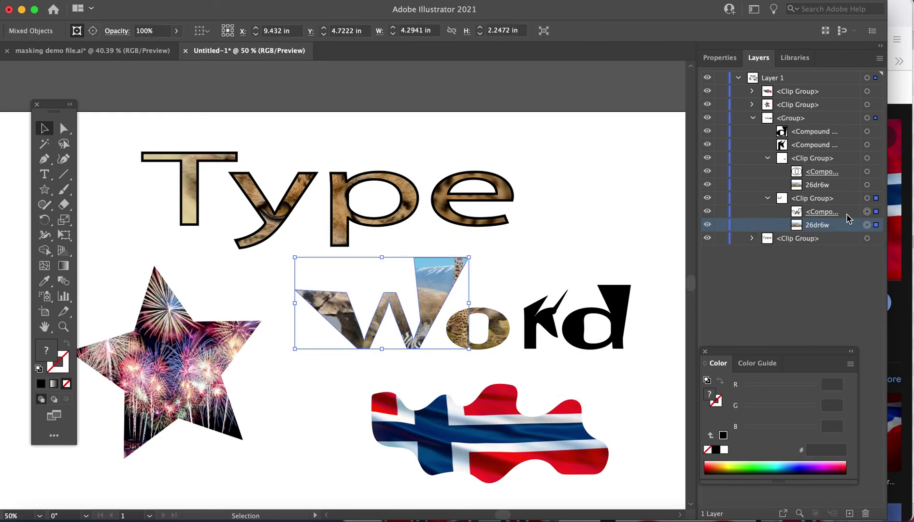
{"action": "left_click", "coordinate": [850, 215], "text": "shift"}
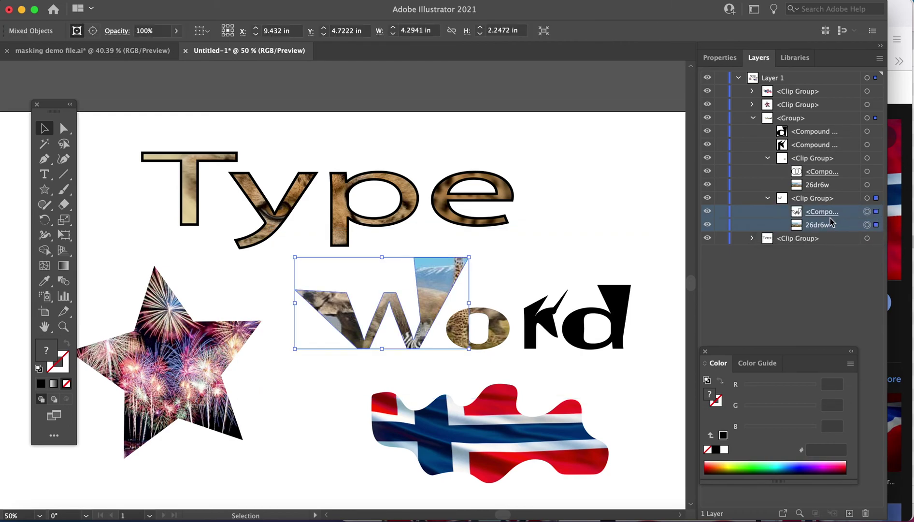
{"action": "left_click", "coordinate": [869, 261]}
{"action": "left_click", "coordinate": [867, 224]}
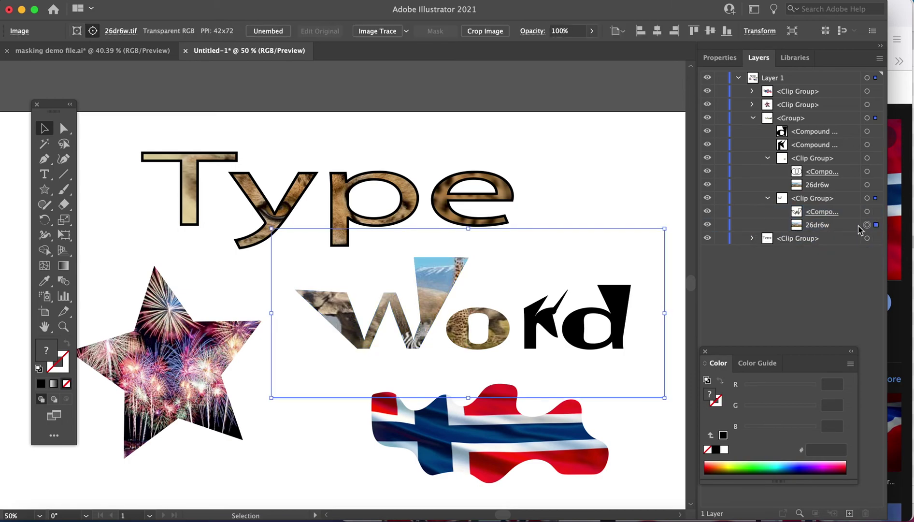
{"action": "left_click", "coordinate": [834, 228]}
{"action": "left_click", "coordinate": [842, 215], "text": "shift"}
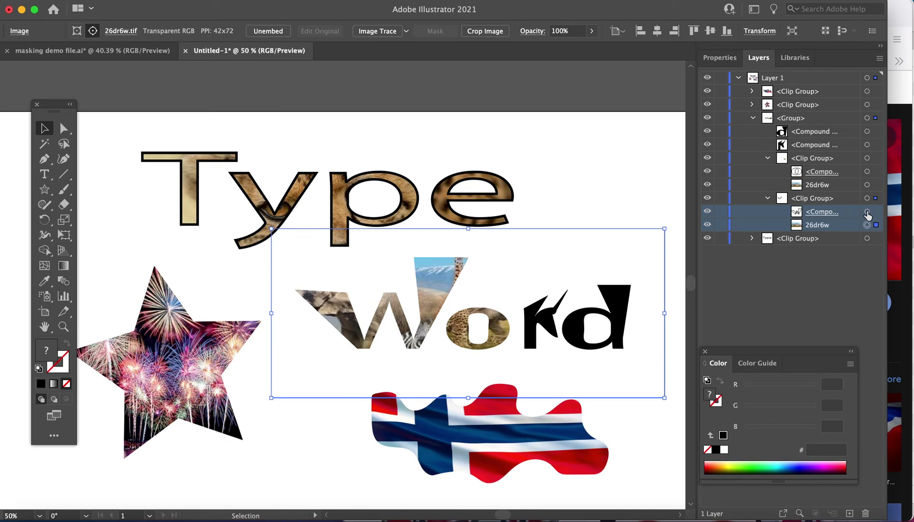
{"action": "left_click", "coordinate": [867, 213], "text": "shift"}
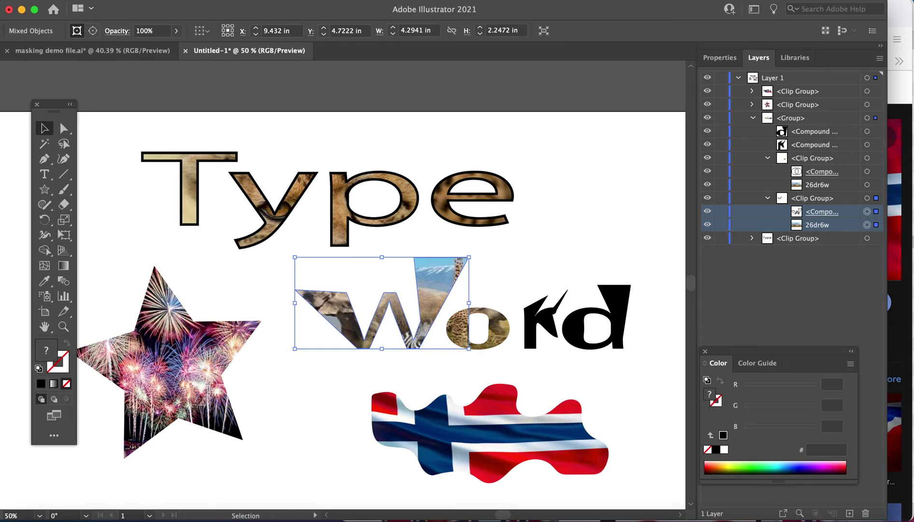
{"action": "left_click", "coordinate": [147, 0]}
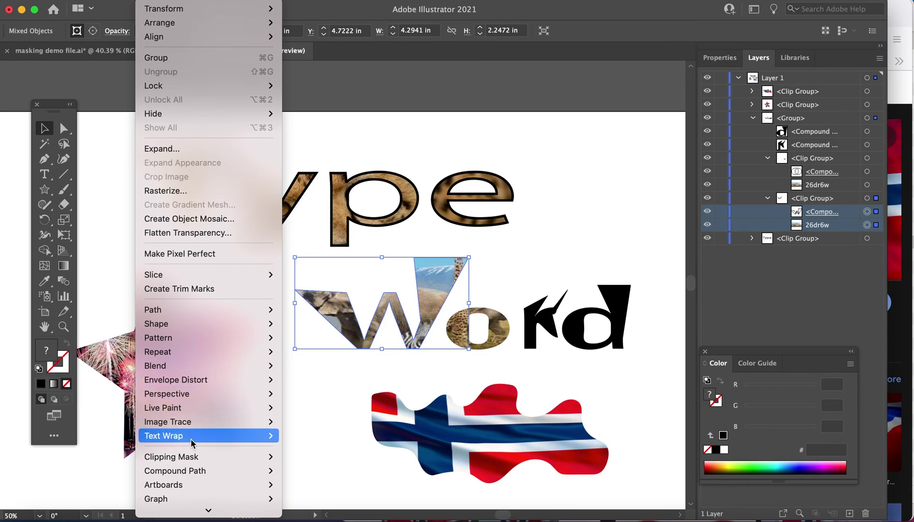
{"action": "mouse_move", "coordinate": [191, 458]}
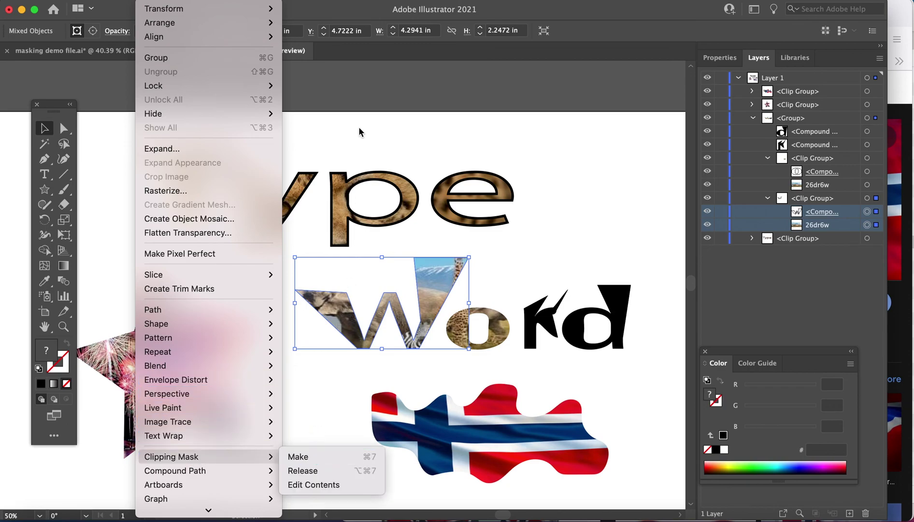
{"action": "left_click", "coordinate": [347, 88]}
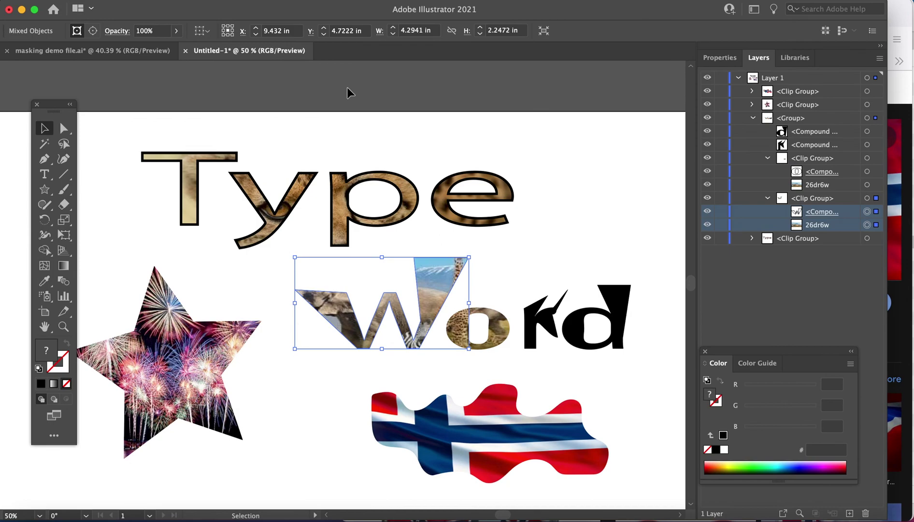